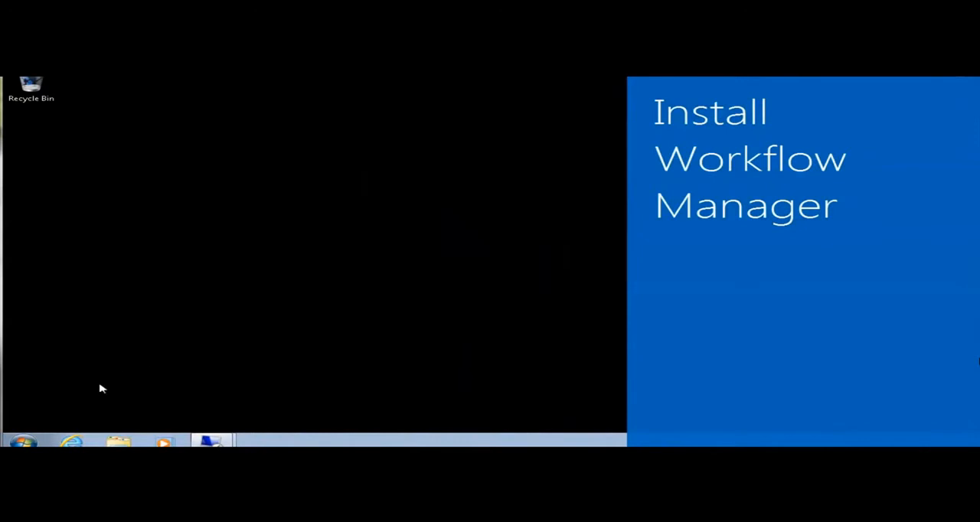
Connect by Remote Desktop to wf.contoso.local using another account, entering the wfsetup user name and the account password.
key(super)
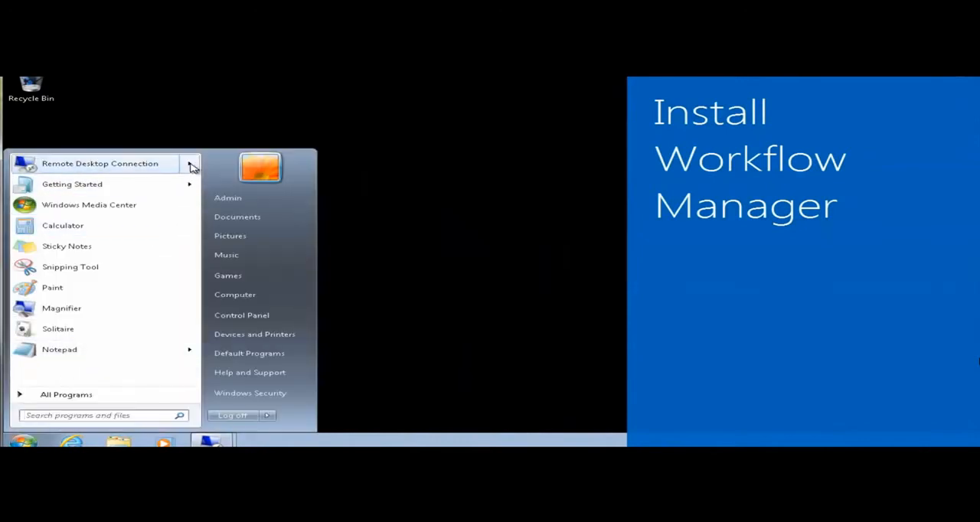
mouse_move(193, 163)
click(252, 174)
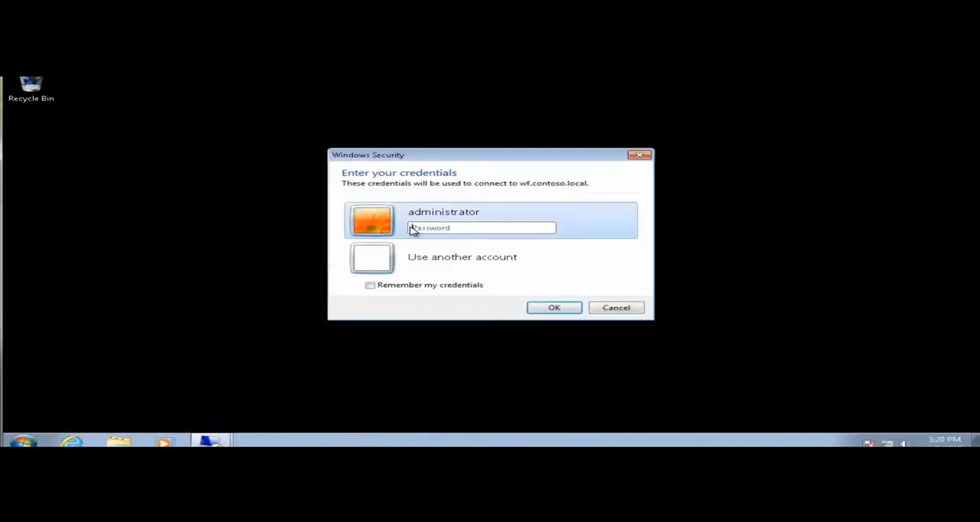
click(432, 255)
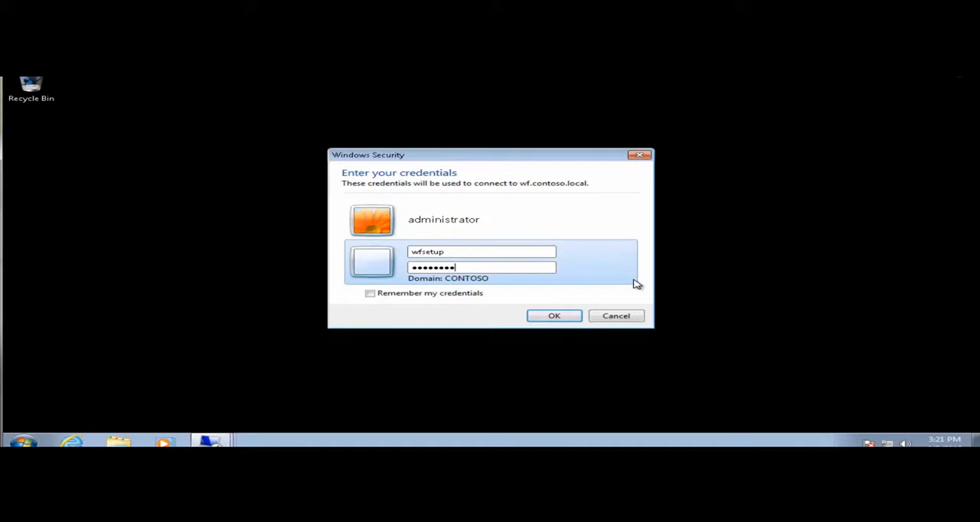
click(555, 316)
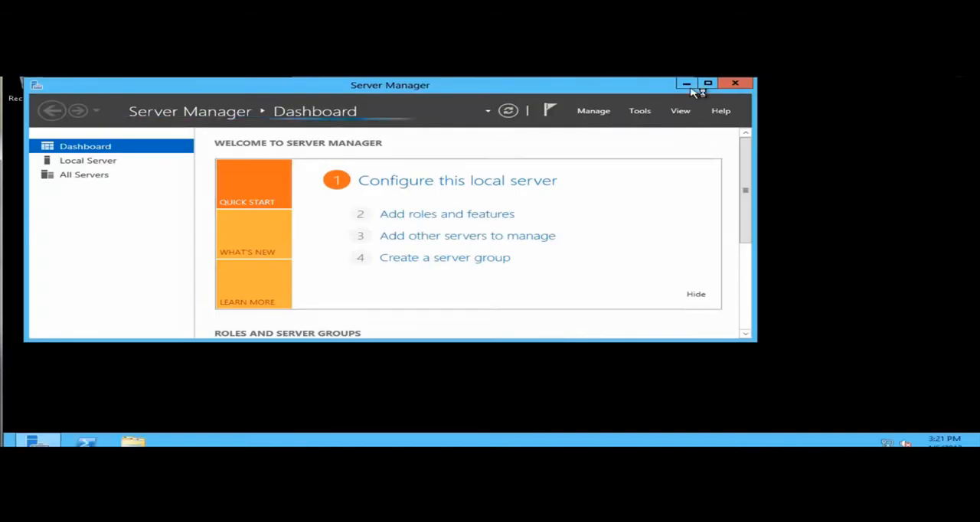
Minimize Server Manager, open Internet Explorer and search the web for "sharepoint 2013 workflow resource center".
click(689, 85)
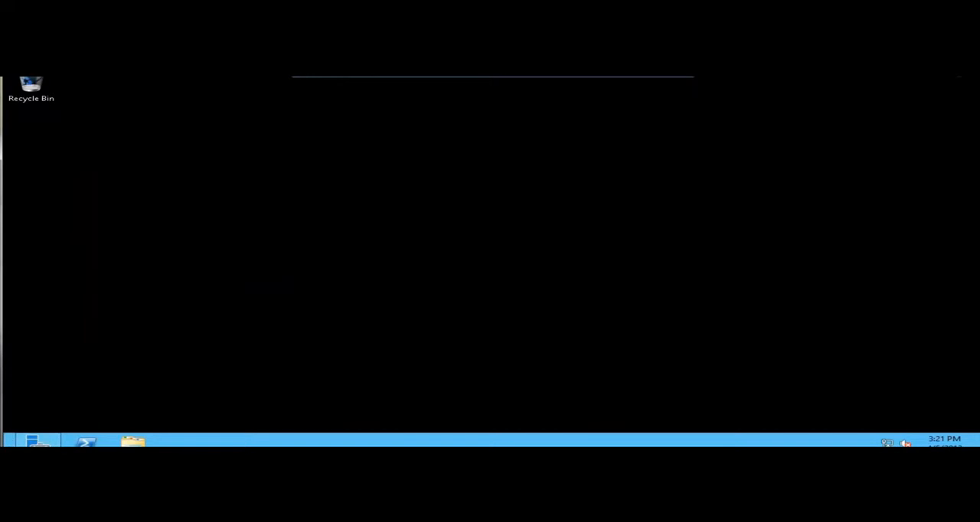
click(23, 441)
click(230, 337)
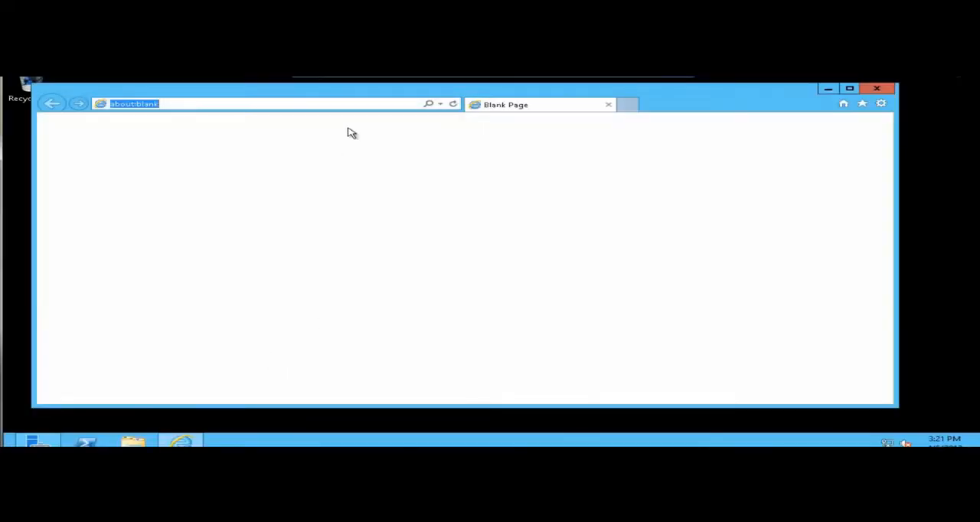
text(sharepoint)
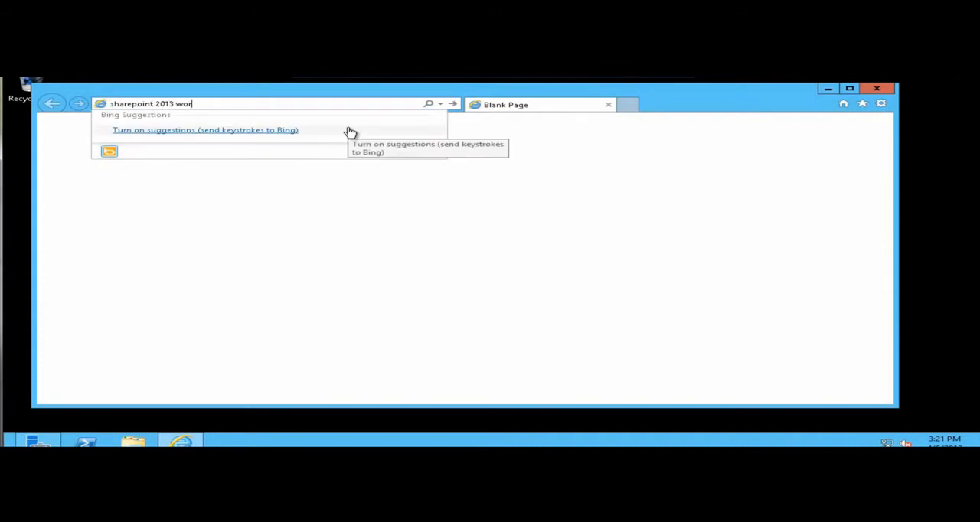
text(2013 workflow resource center)
key(Return)
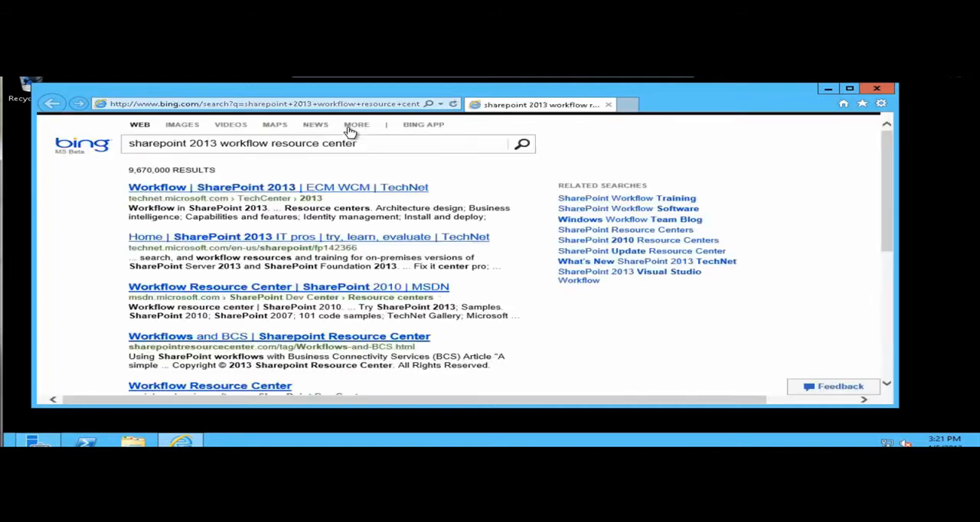
From the TechNet page on SharePoint 2013 workflow, open the deployment article "Installing and configuring workflow for SharePoint Server 2013".
click(355, 188)
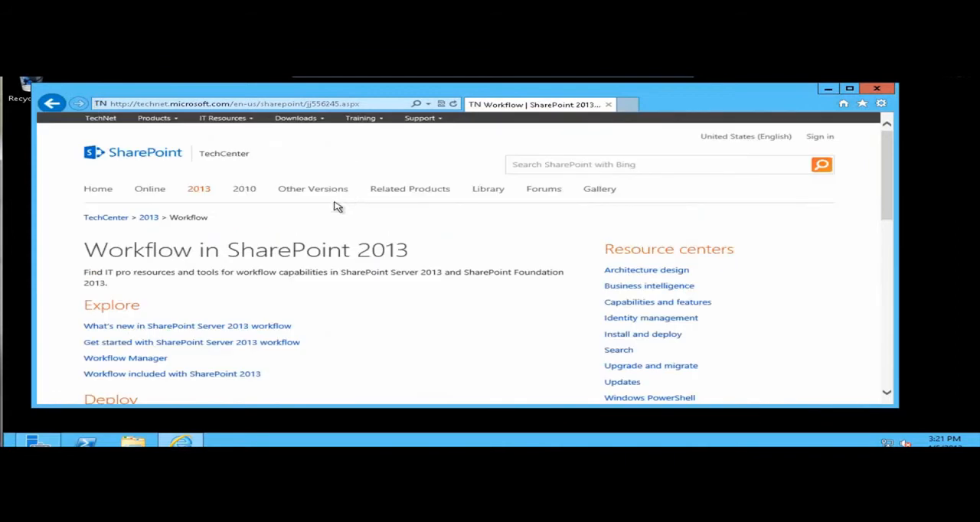
scroll(344, 292, down, 3)
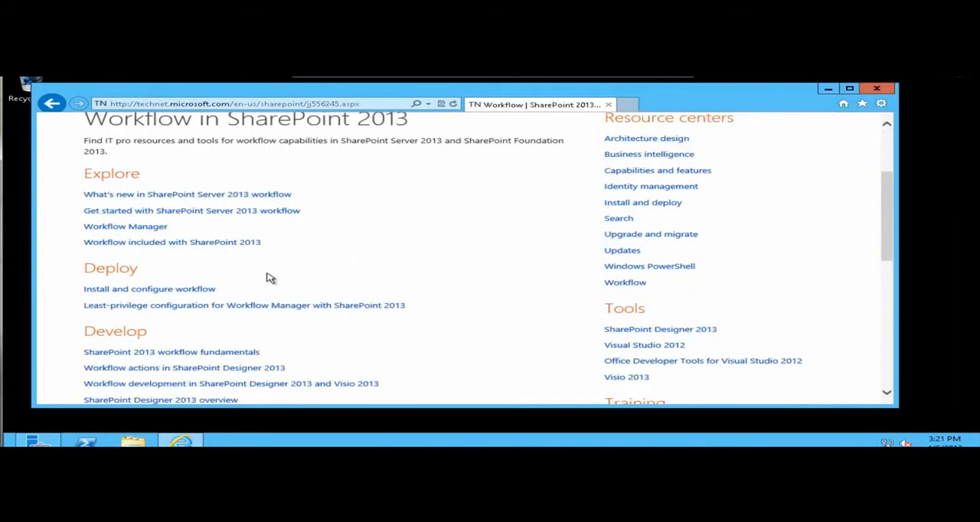
click(132, 291)
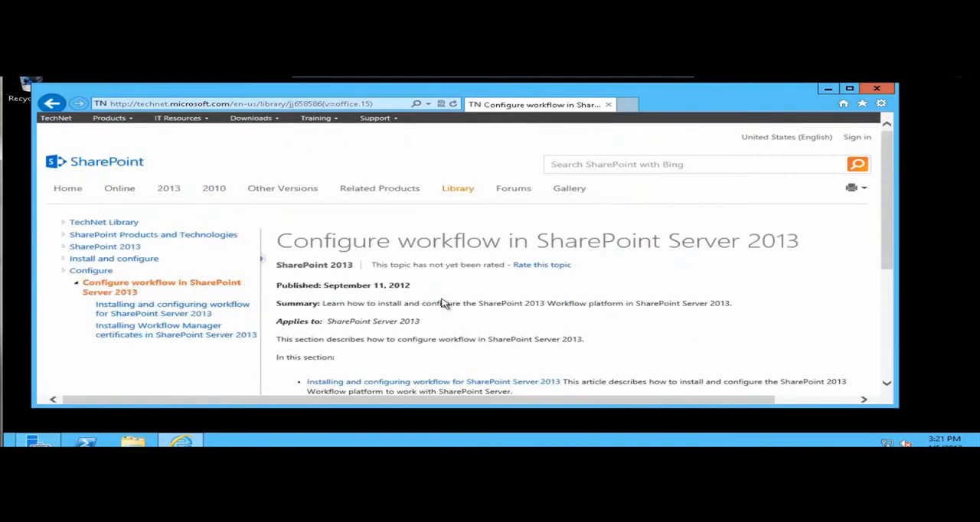
scroll(469, 322, down, 2)
click(482, 300)
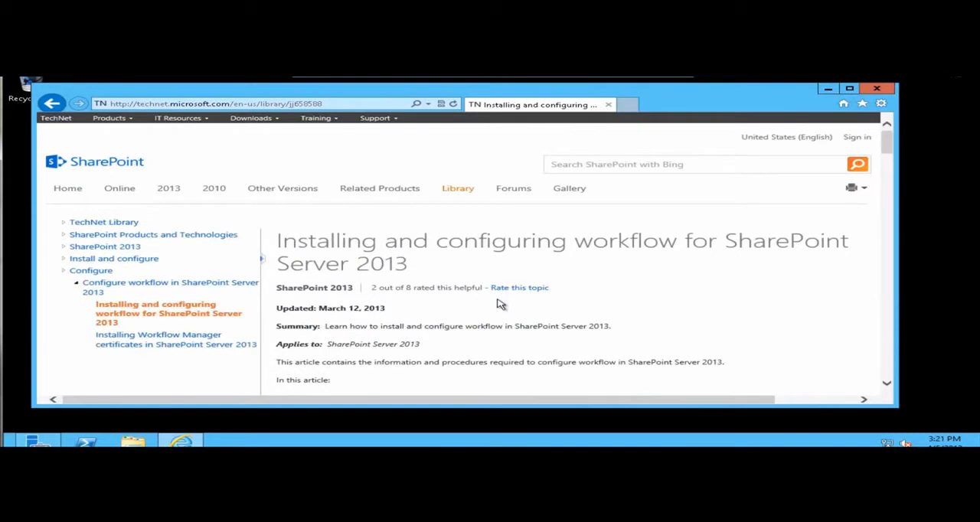
Follow the article's "Install and configure Workflow Manager" section through to the "Installing Workflow Manager 1.0" page.
scroll(498, 303, down, 1)
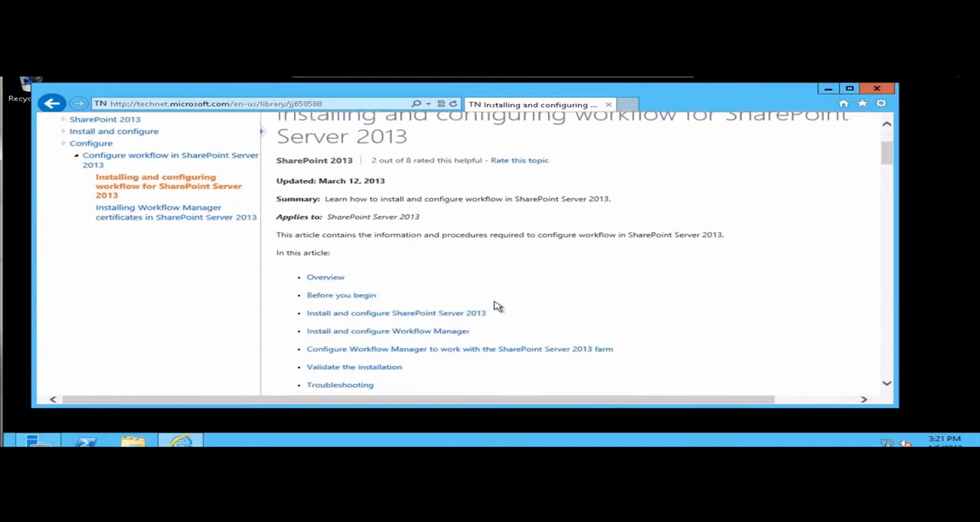
click(426, 332)
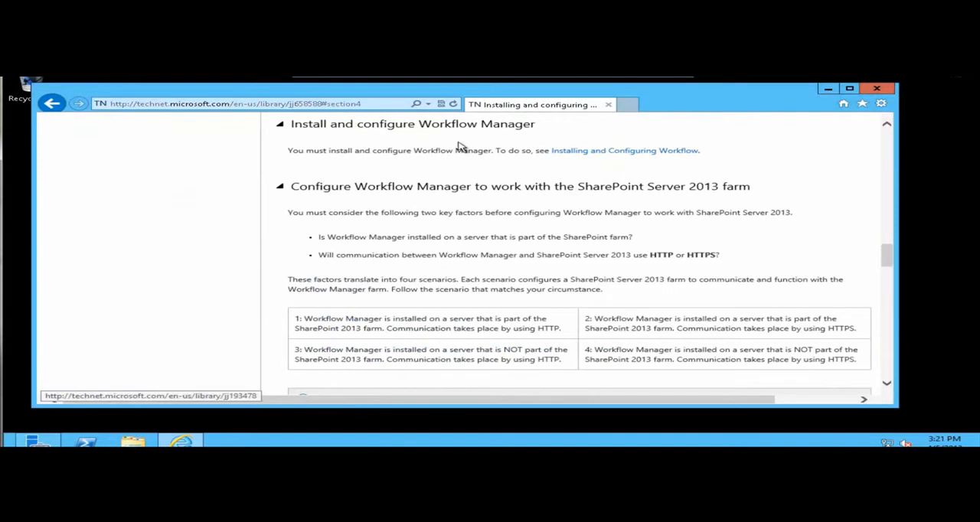
click(567, 152)
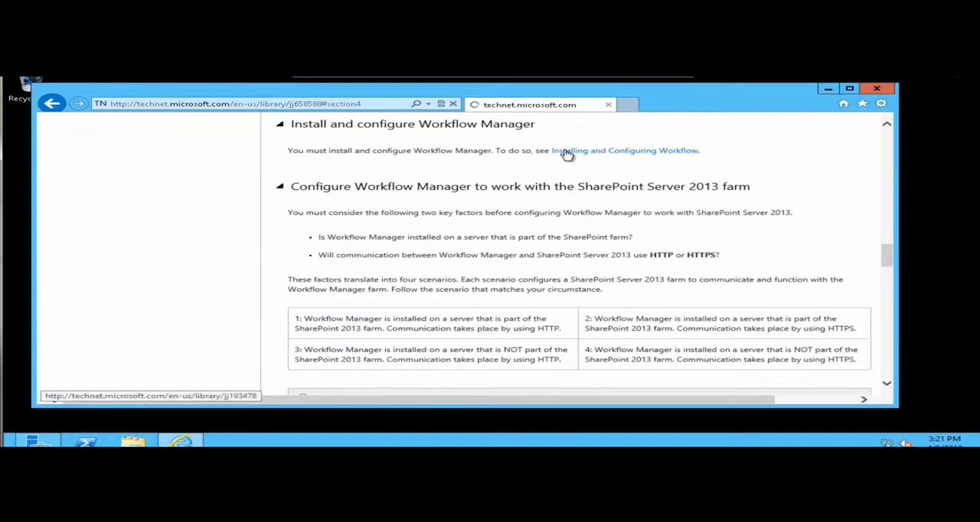
scroll(475, 278, down, 1)
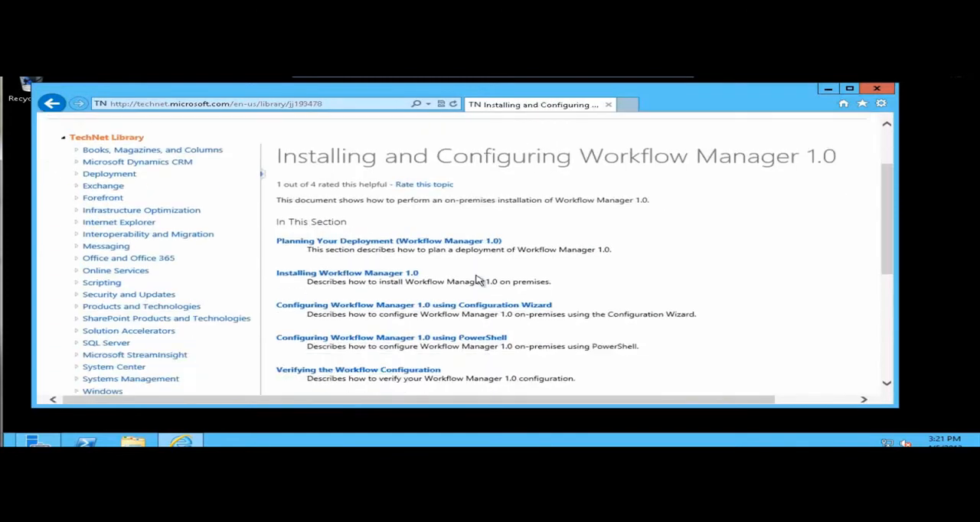
click(383, 276)
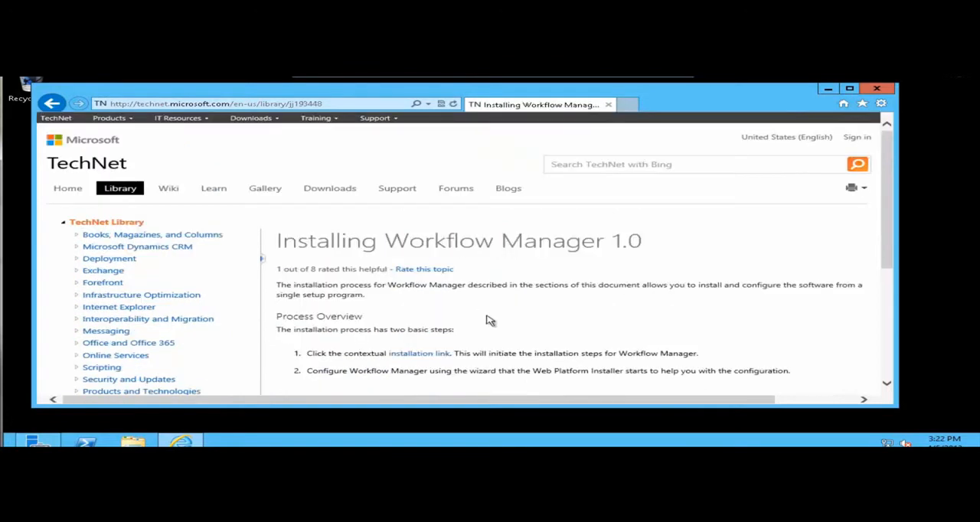
Run workflowmanager.exe from the page's installation link and allow Web Platform Installer to make changes to the computer.
scroll(496, 319, down, 1)
click(420, 312)
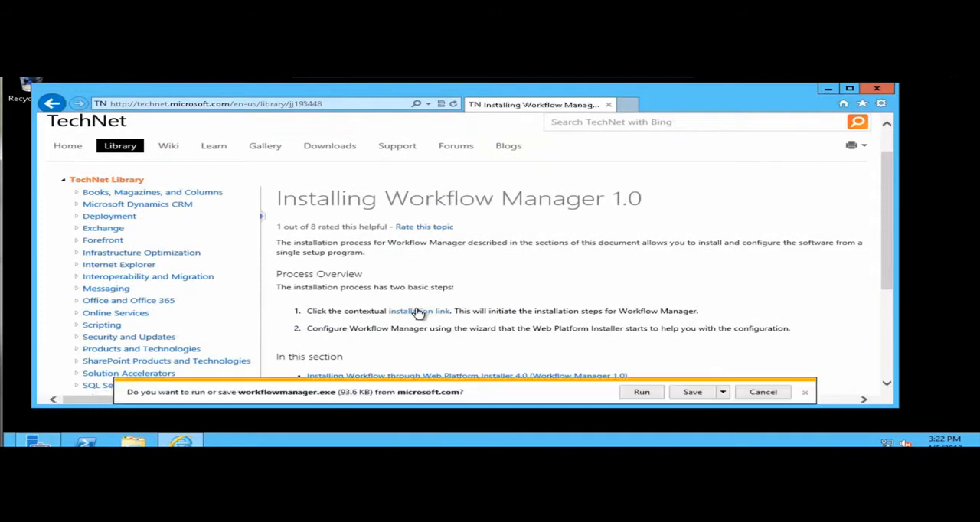
click(642, 393)
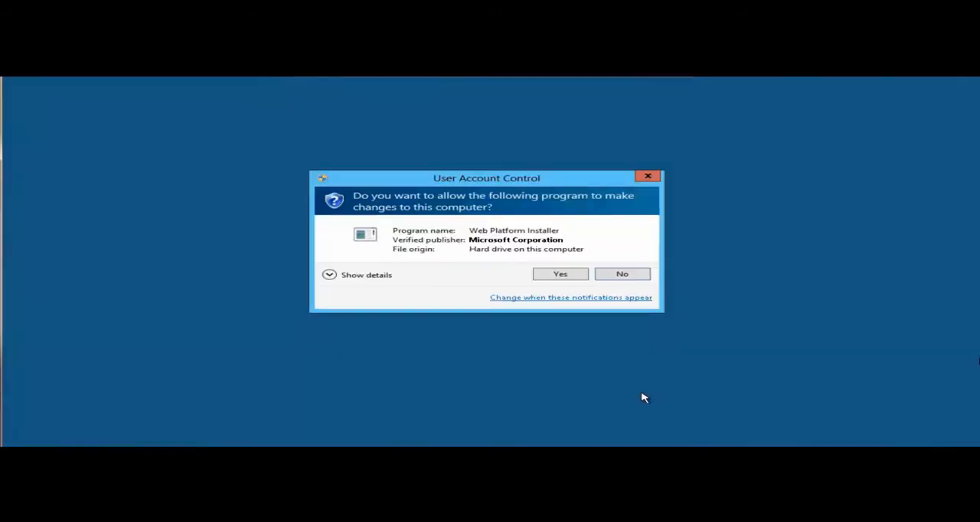
click(568, 275)
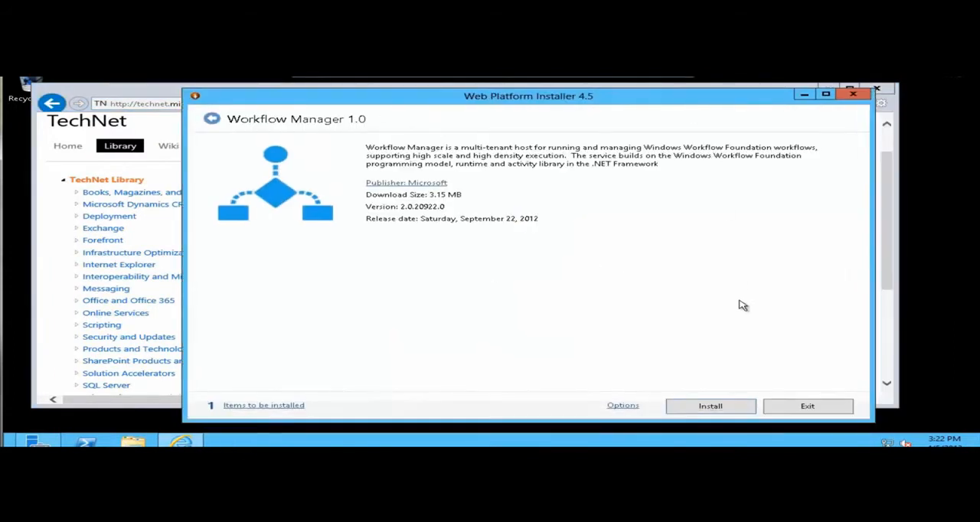
Install Workflow Manager 1.0, accept the license terms for it and its dependencies, and continue to the configuration wizard.
click(712, 406)
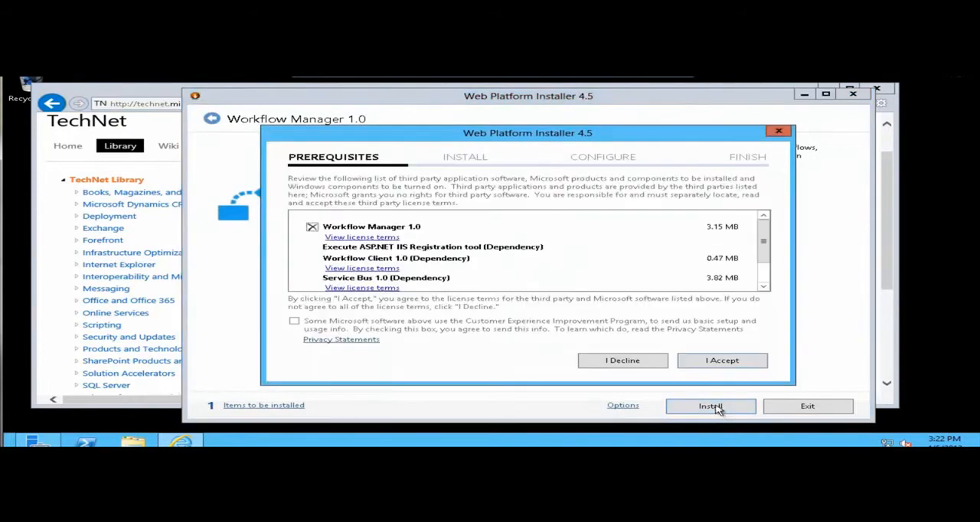
click(710, 361)
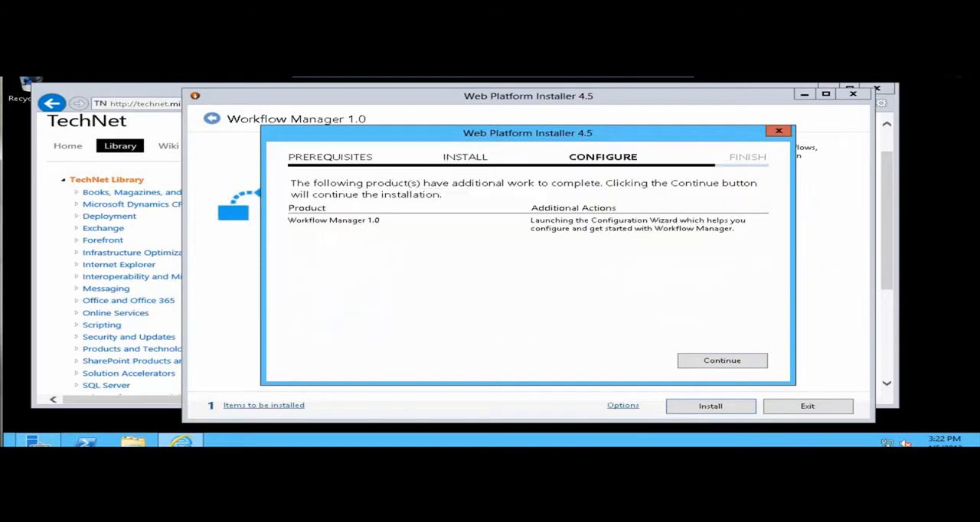
click(721, 363)
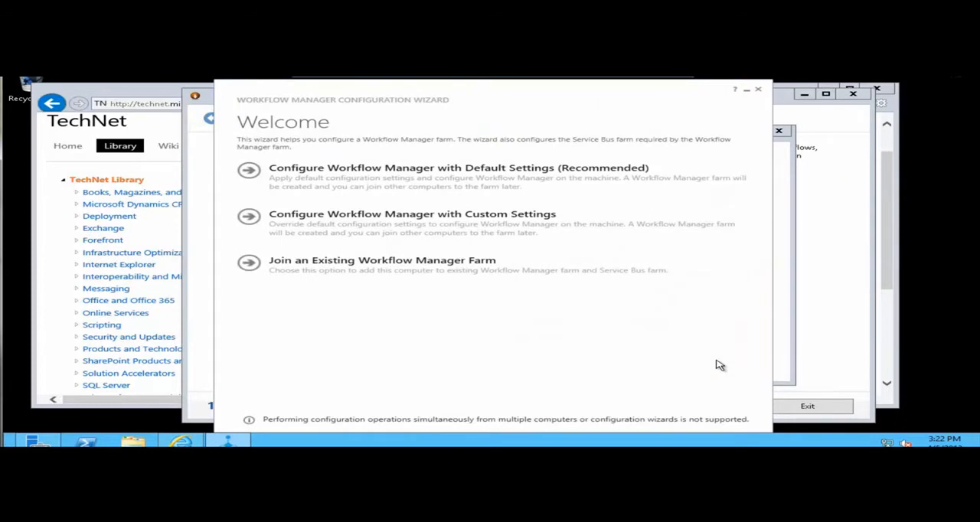
Close the Workflow Manager Configuration Wizard without configuring a farm, then finish the installation and exit Web Platform Installer.
click(758, 90)
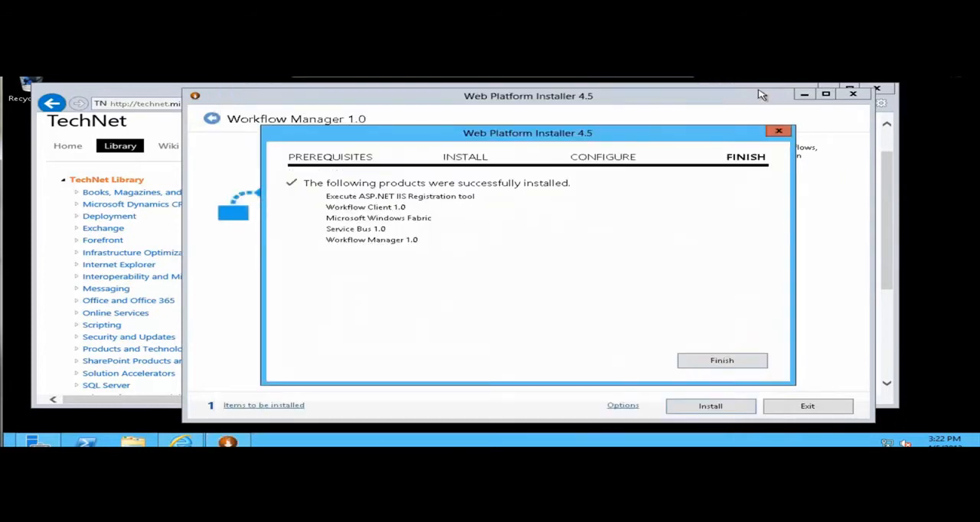
click(720, 362)
click(796, 408)
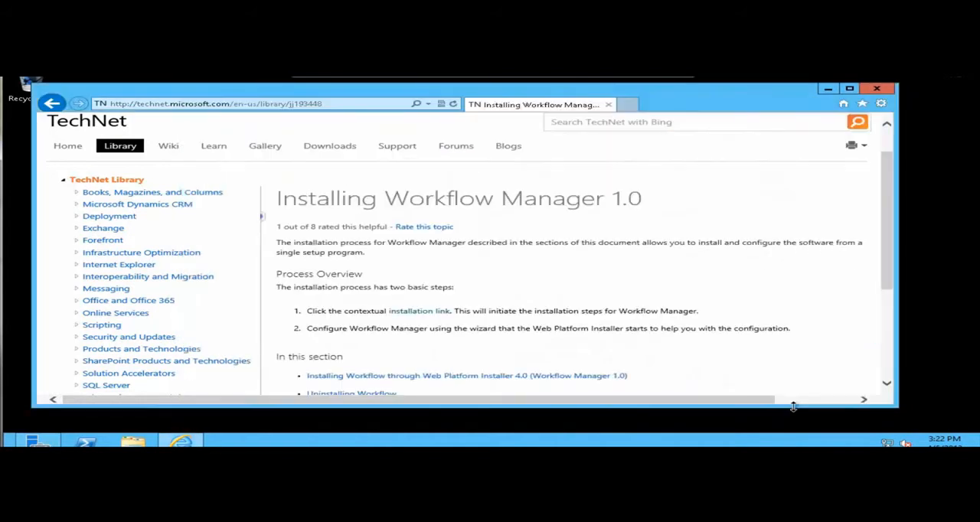
click(373, 107)
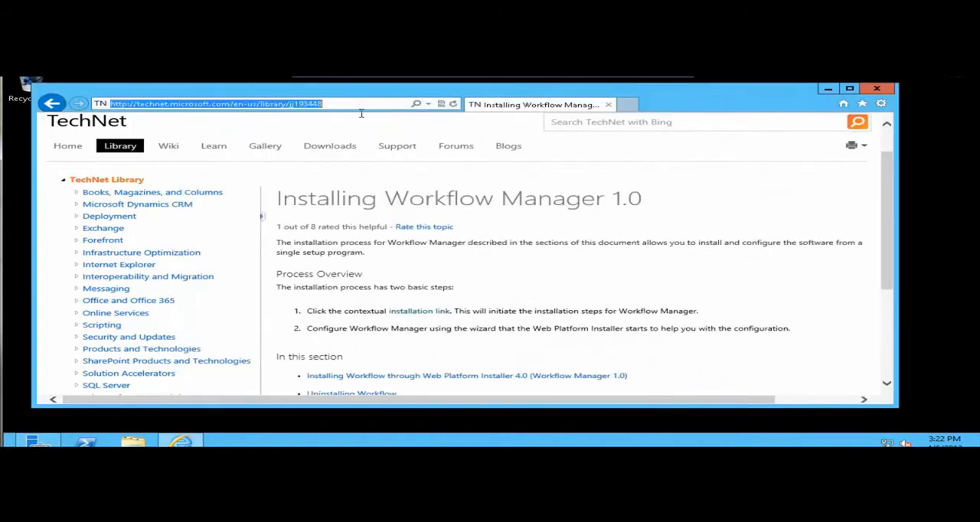
text(www.mic)
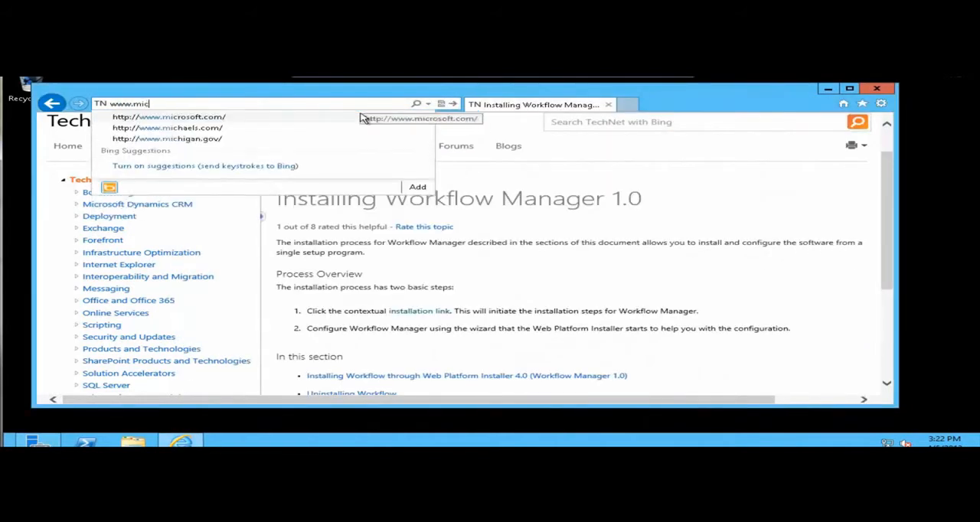
text(rosoft.com/download)
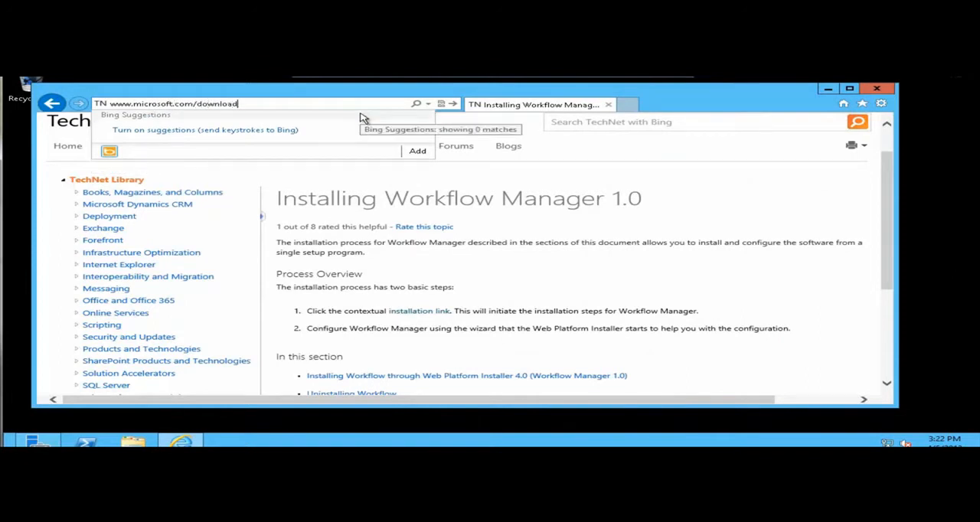
key(Return)
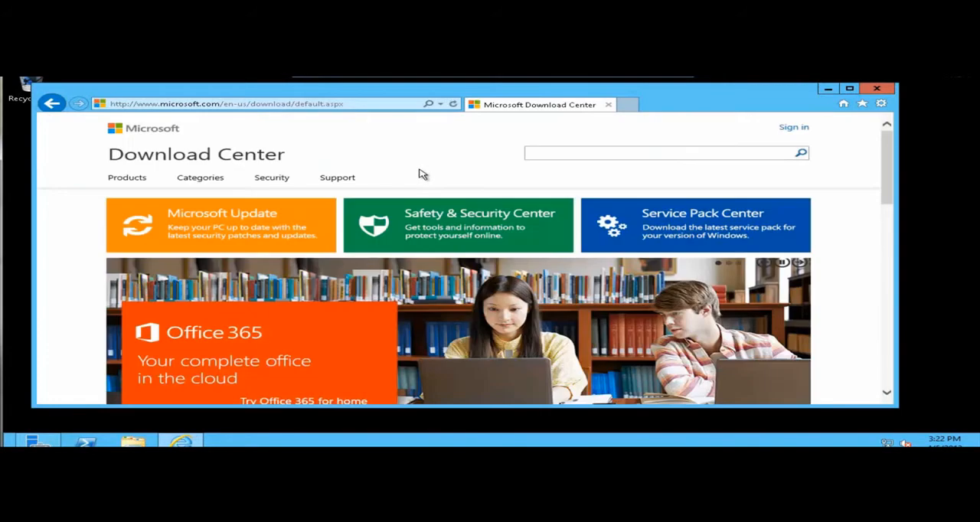
Search the Download Center for "workflow manager" and sort the results from newest to oldest.
click(546, 155)
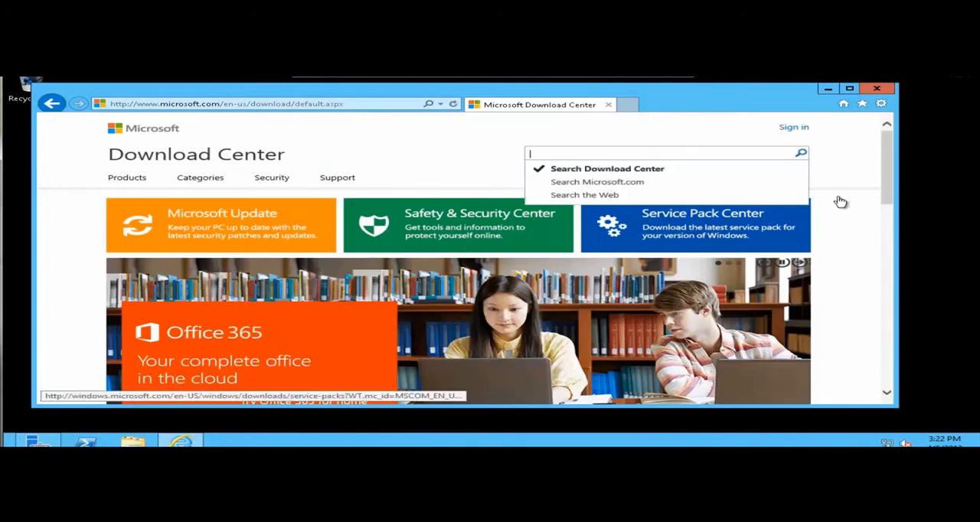
text(wor)
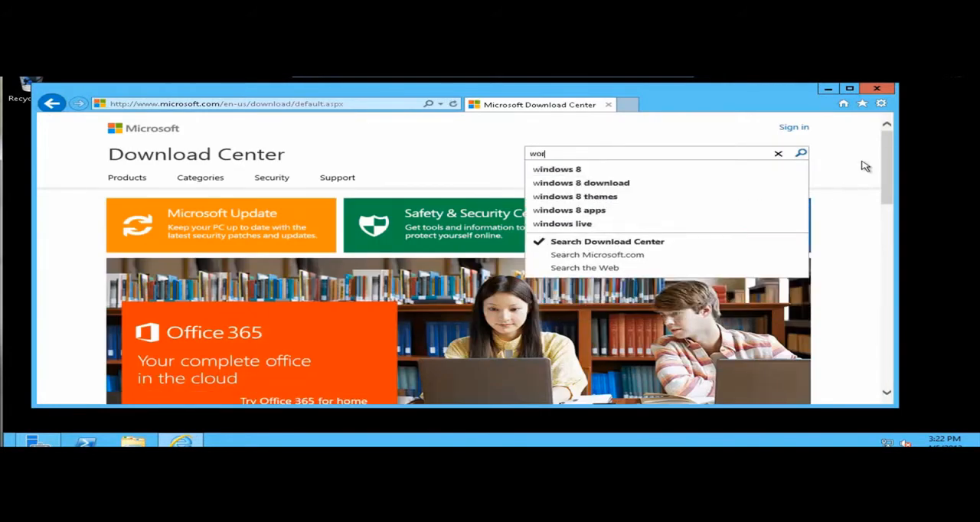
text(kflow man)
key(BackSpace)
text(an)
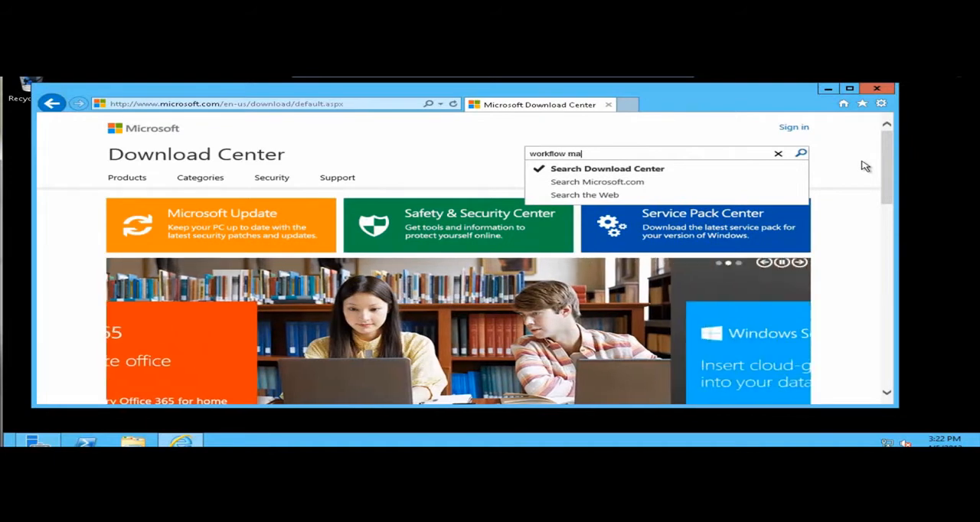
text(ager)
key(Return)
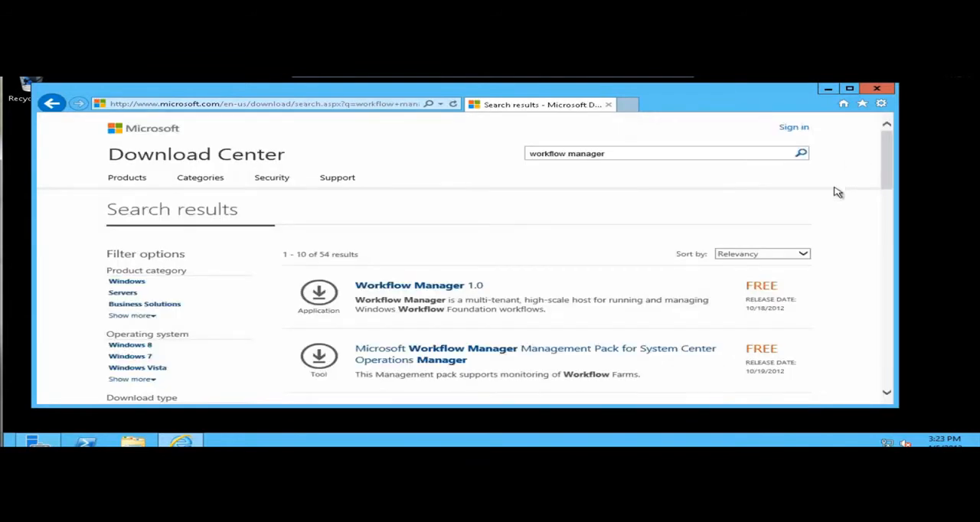
click(803, 254)
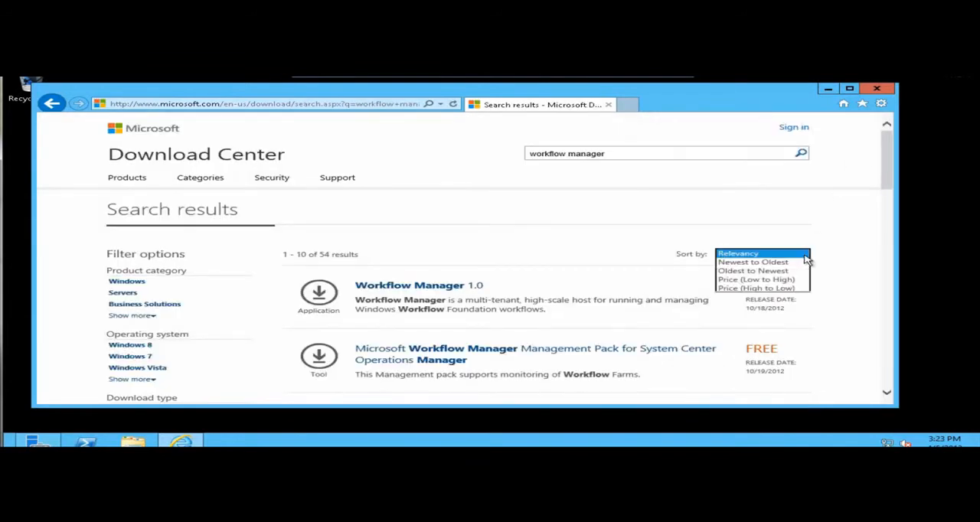
click(789, 265)
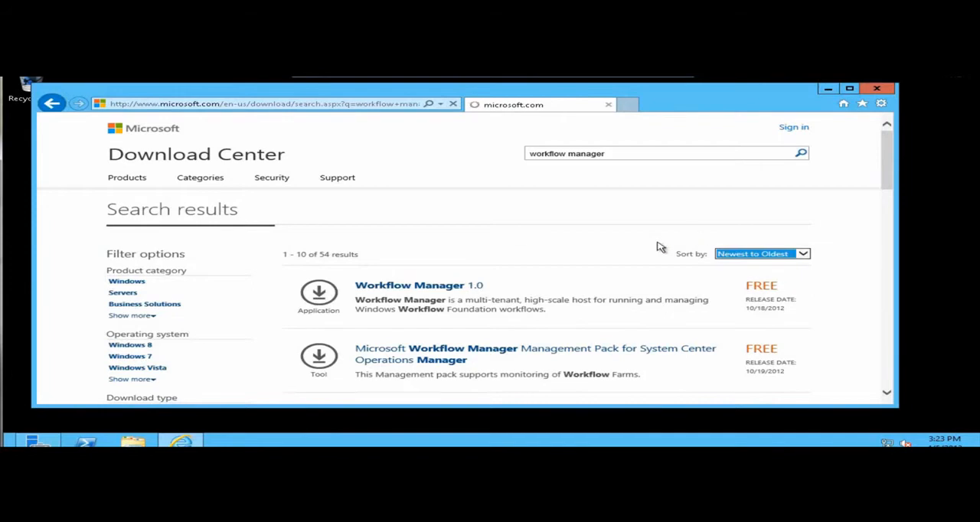
Open the Cumulative Update for Workflow Manager 1.0 (KB2799754) download and run WorkflowManager-KB2799754-x64-EN.exe, allowing it to make changes.
scroll(603, 272, down, 2)
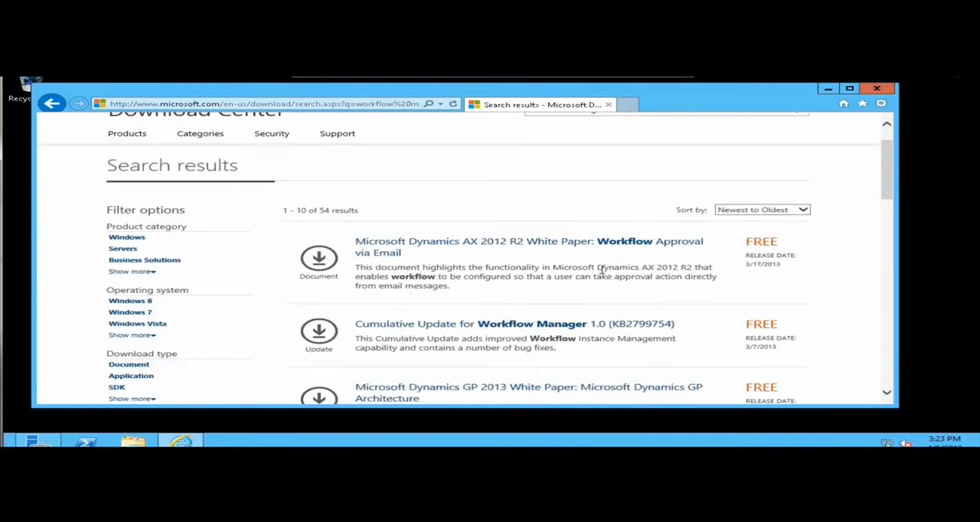
click(326, 295)
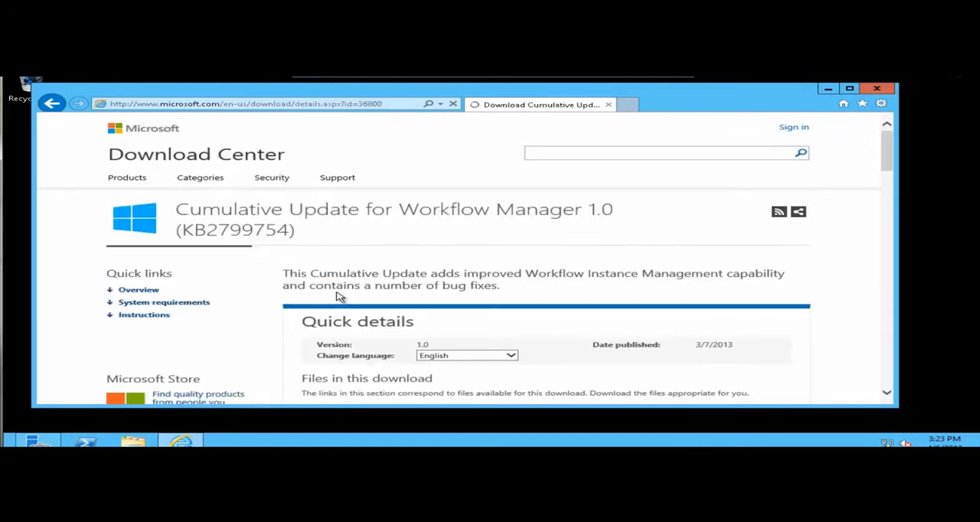
scroll(369, 289, down, 3)
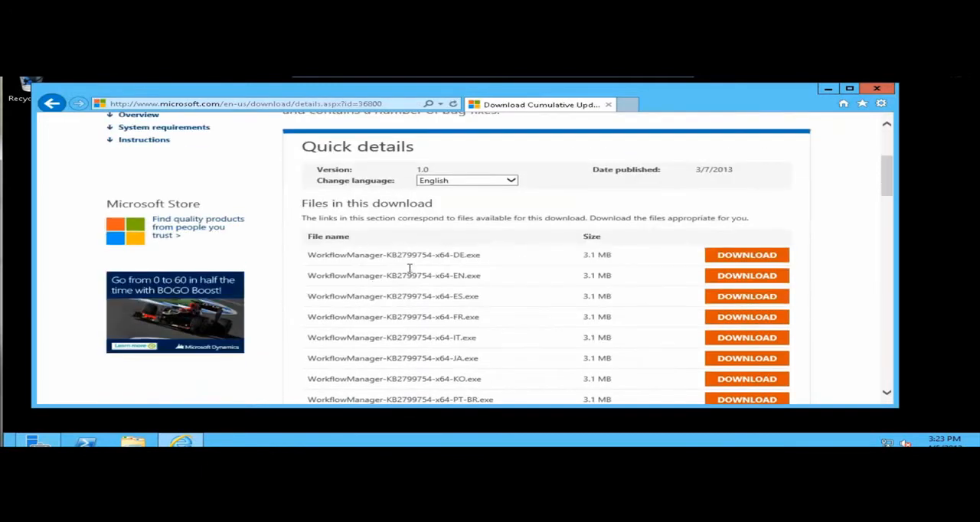
drag(463, 274, 466, 276)
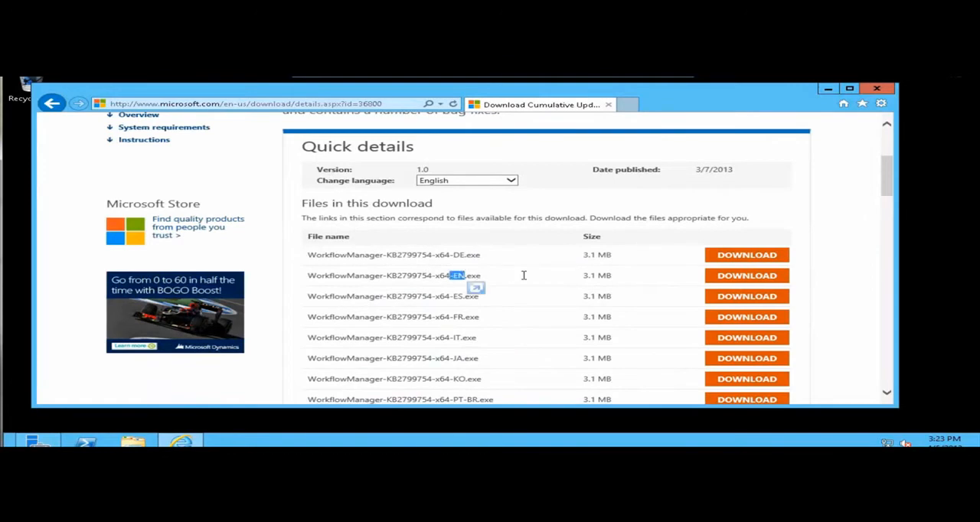
click(713, 278)
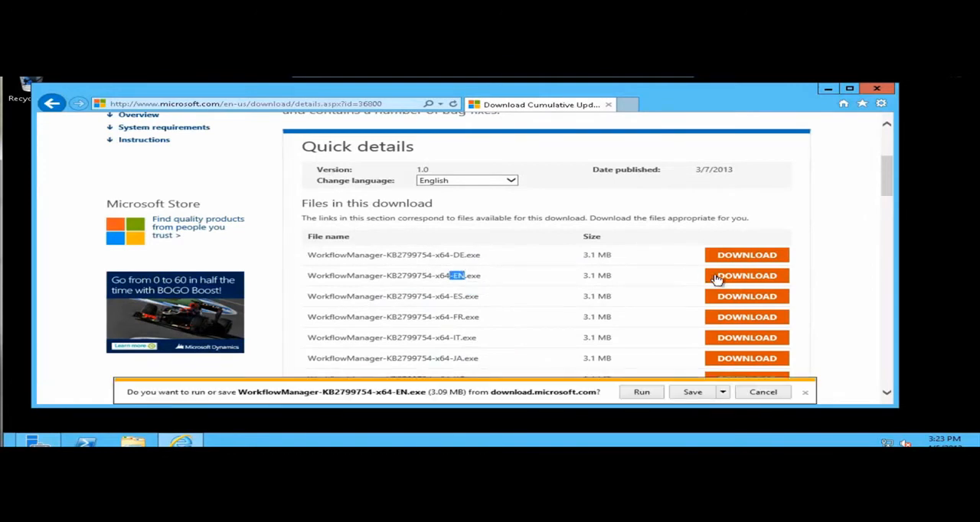
click(645, 395)
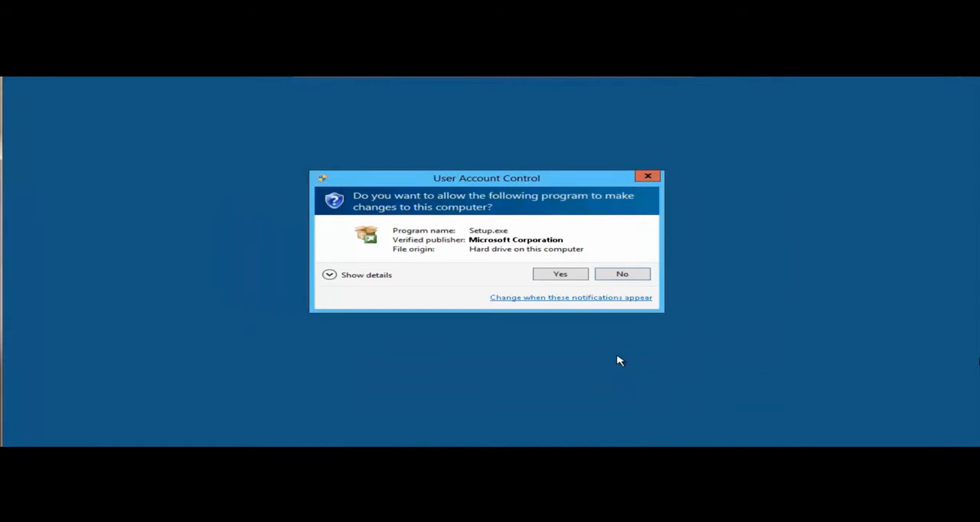
click(559, 277)
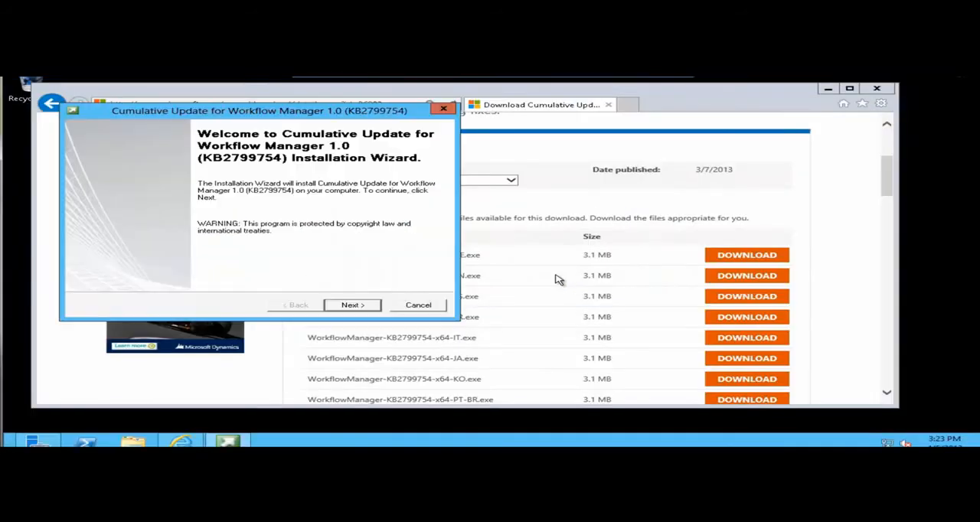
Install the Workflow Manager 1.0 cumulative update, accepting its license terms, and finish the installation wizard.
click(369, 307)
click(232, 264)
click(353, 306)
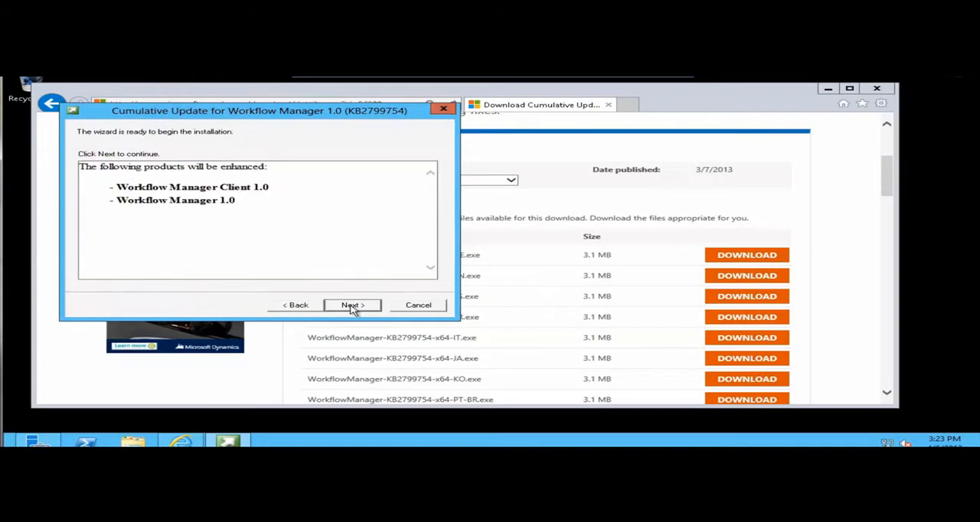
click(352, 305)
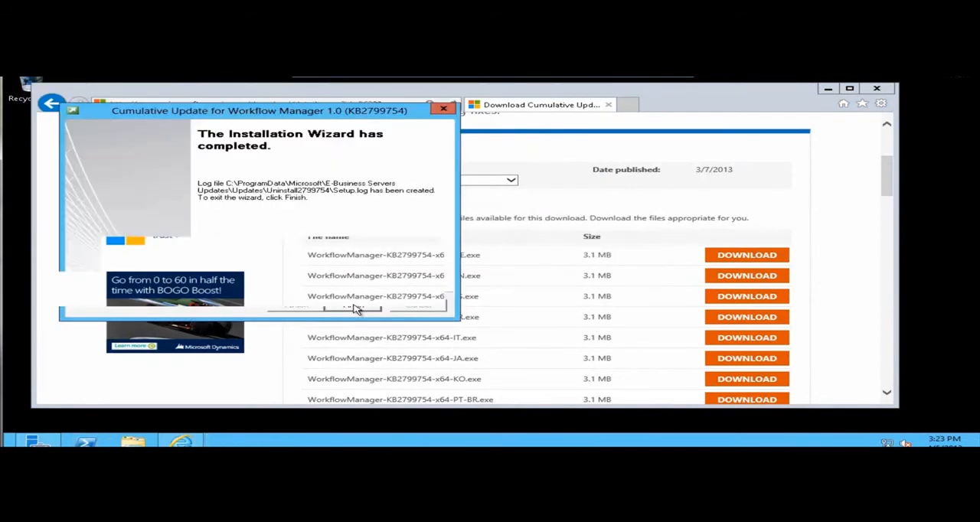
click(353, 305)
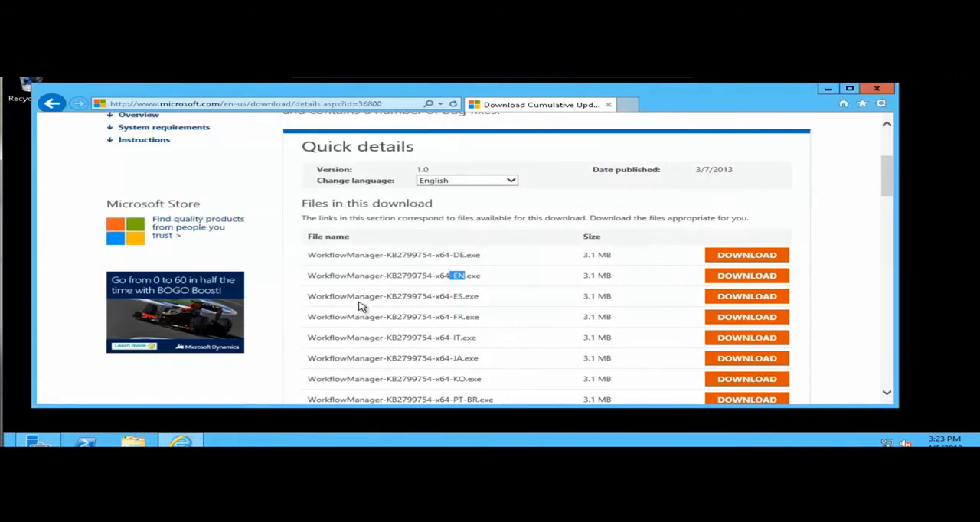
Search the Download Center for "service bus" and sort the results from newest to oldest.
drag(888, 183, 885, 147)
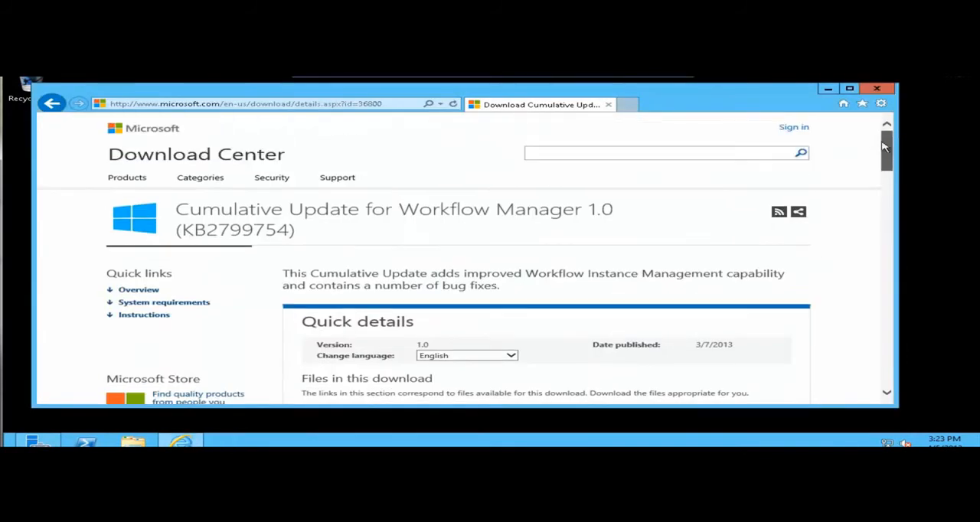
click(717, 154)
text(service bus)
key(Return)
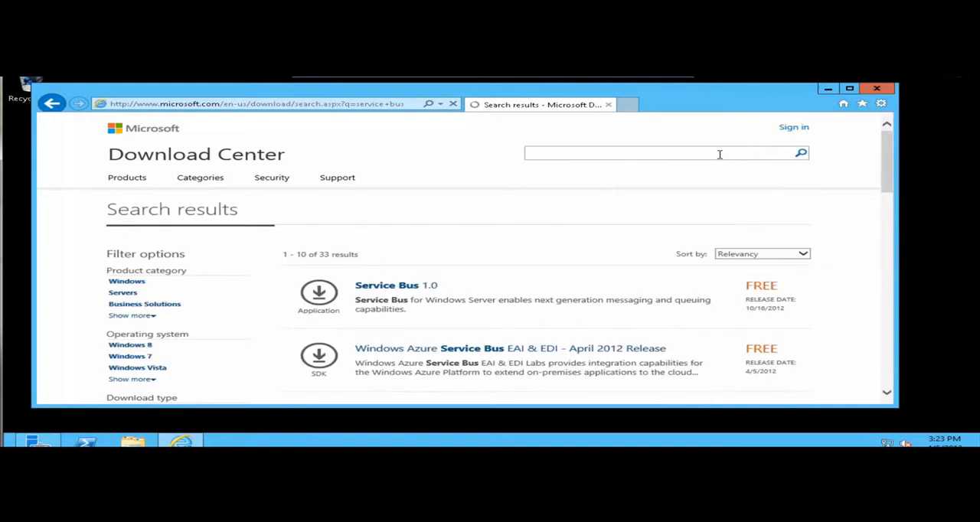
mouse_move(883, 176)
mouse_down()
mouse_move(886, 208)
mouse_move(886, 181)
mouse_up()
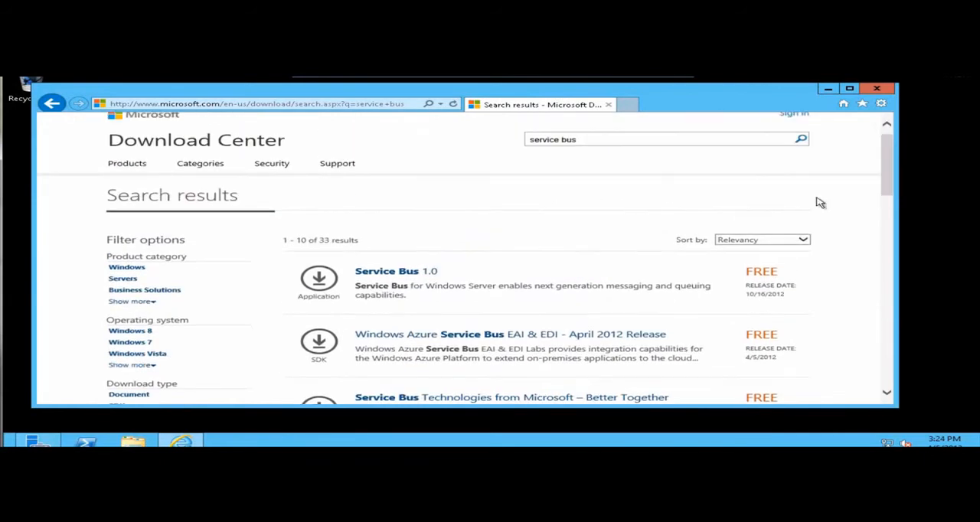
click(801, 243)
click(789, 249)
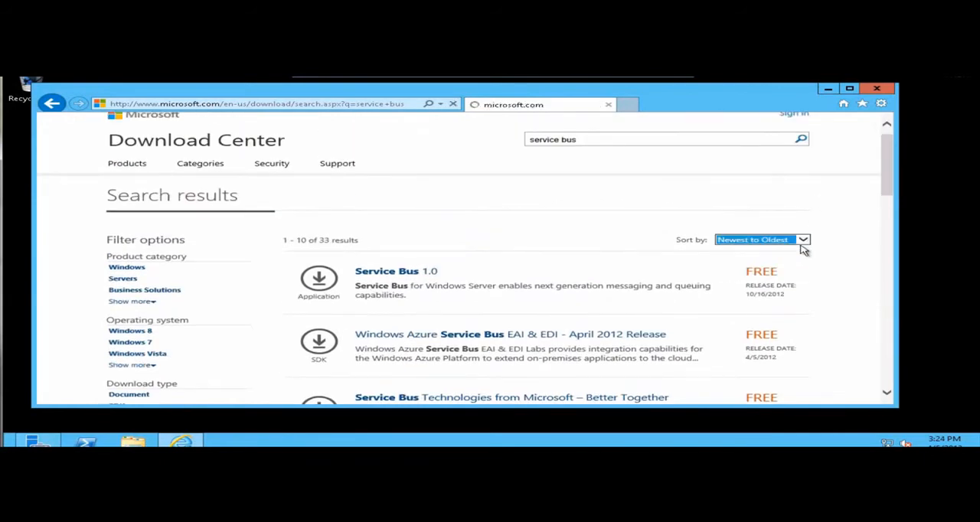
Open the Cumulative Update for Service Bus 1.0 (KB2799752) download and run ServiceBus-KB2799752-x64-EN.exe, allowing it to make changes.
drag(885, 184, 885, 224)
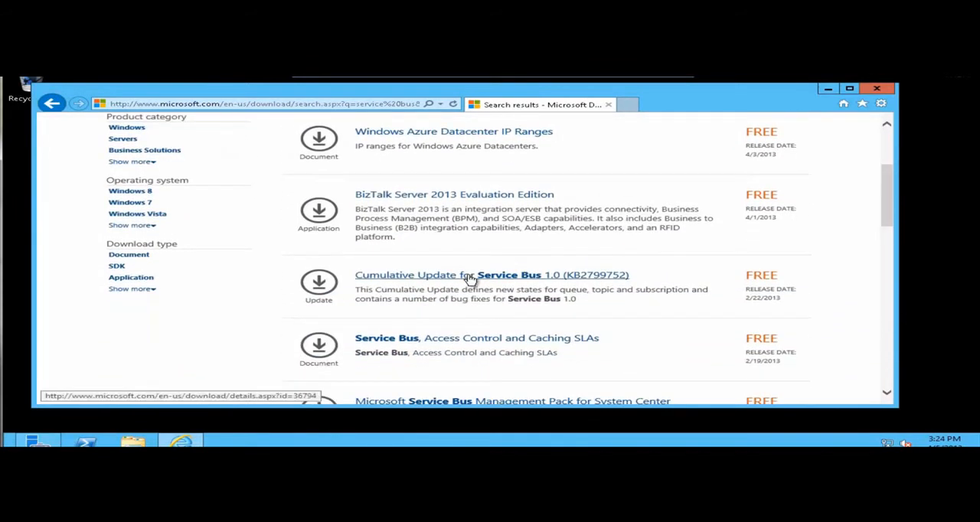
click(320, 284)
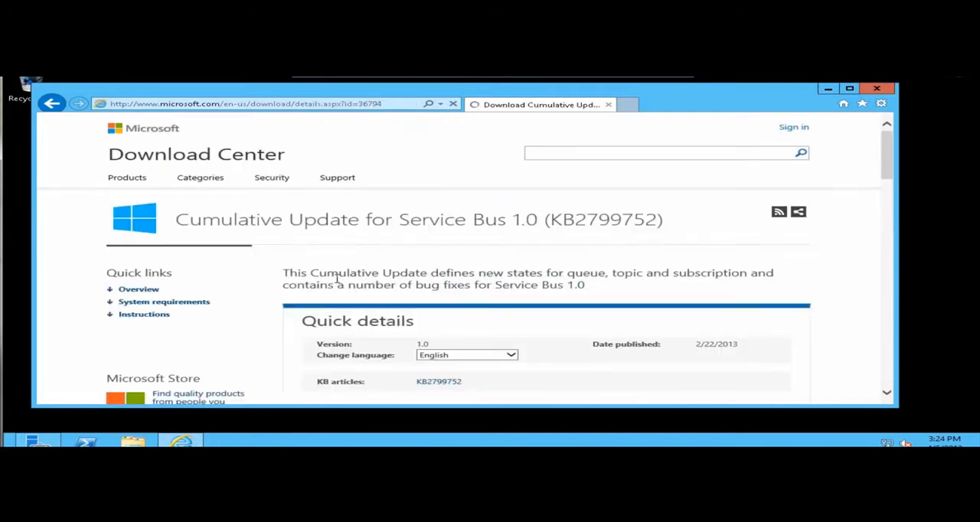
drag(887, 182, 889, 215)
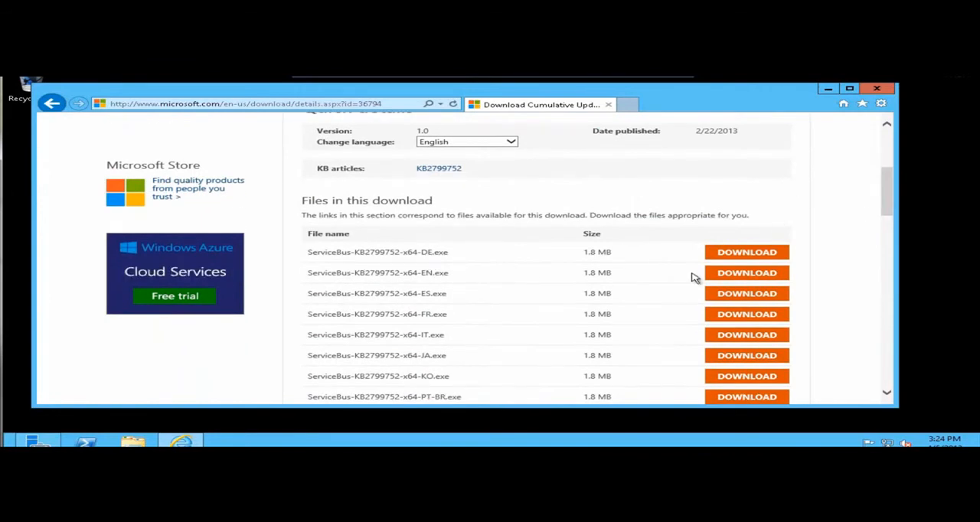
click(721, 278)
click(642, 391)
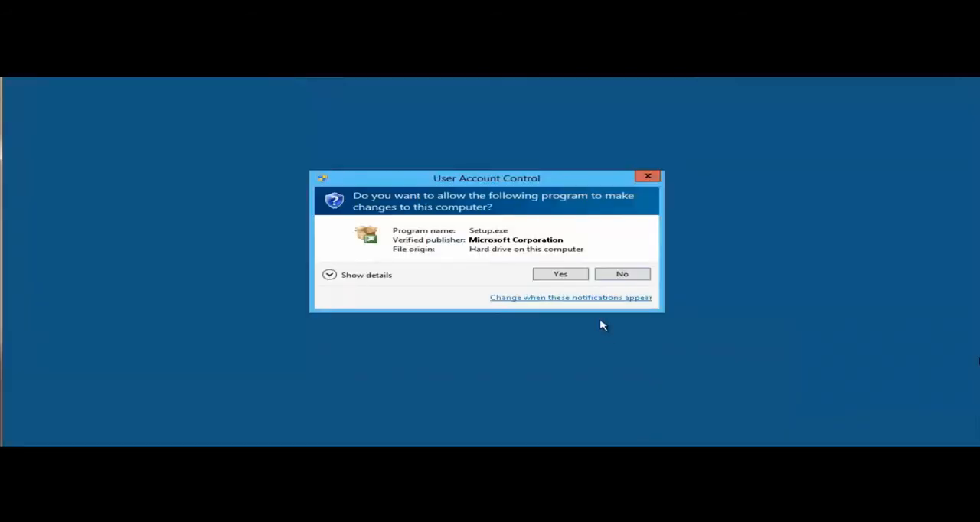
click(576, 276)
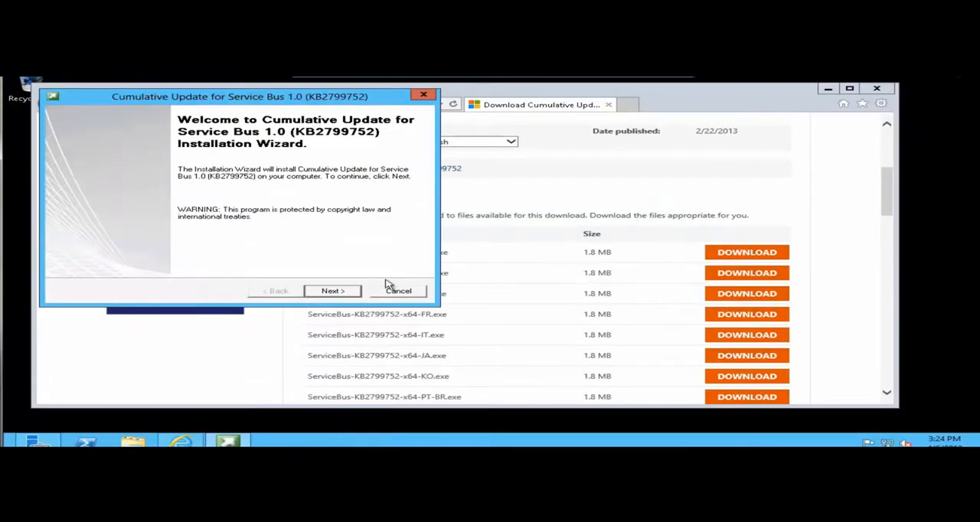
Install the Service Bus 1.0 cumulative update, accepting its license terms, then finish the wizard and close the browser.
click(333, 291)
click(216, 250)
click(322, 292)
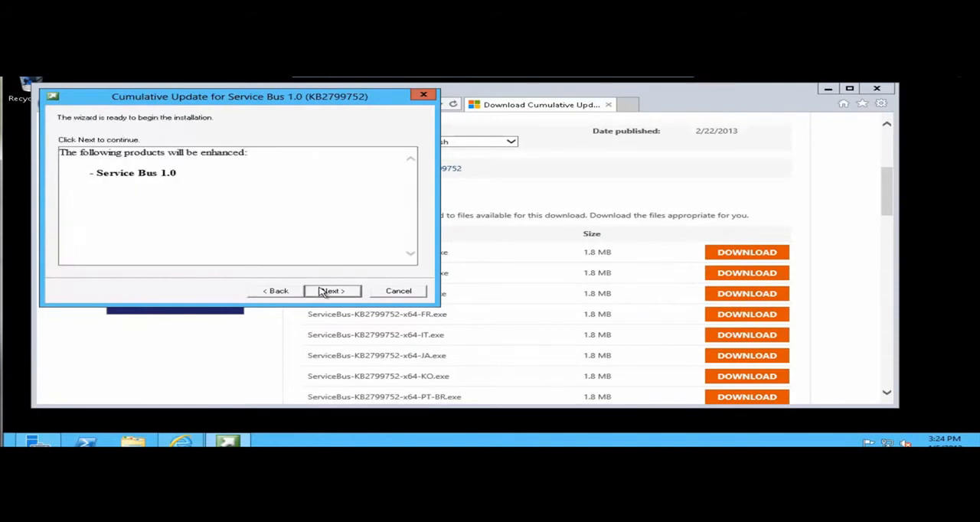
click(324, 291)
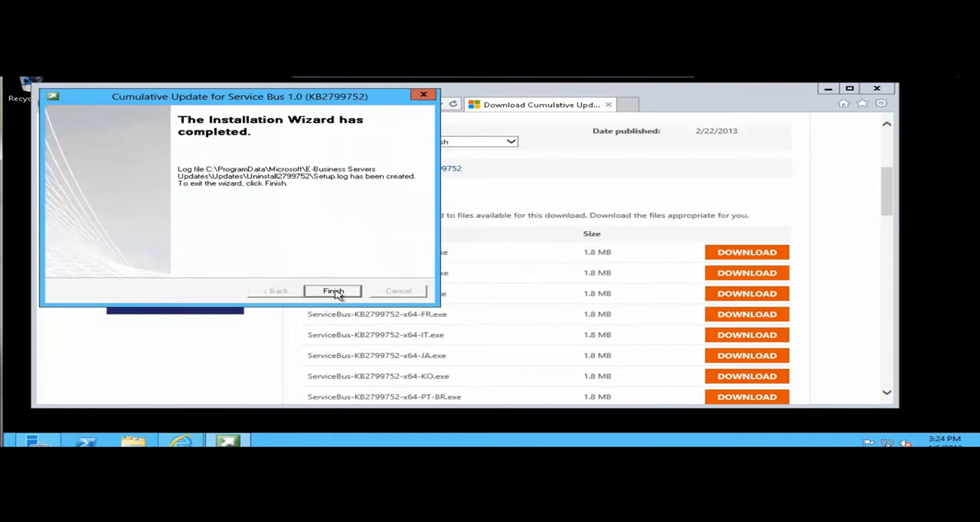
click(335, 291)
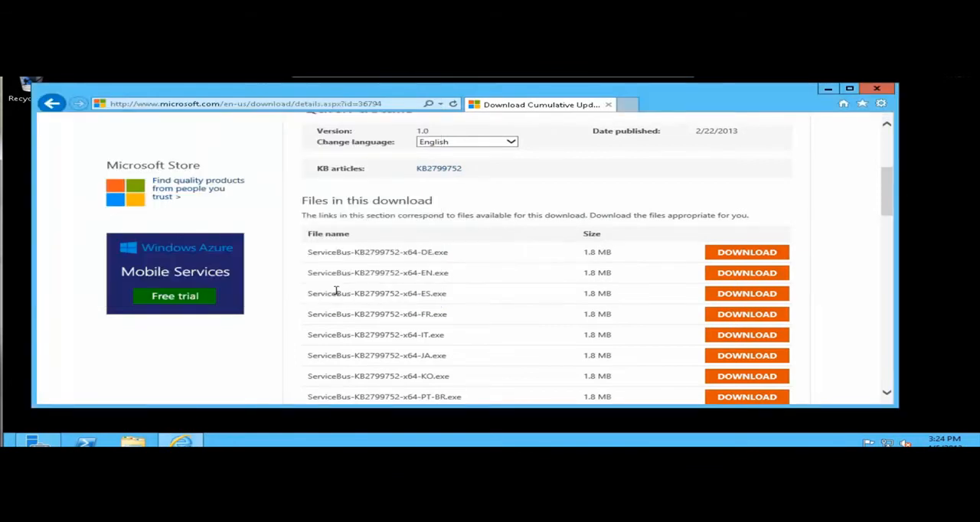
click(877, 88)
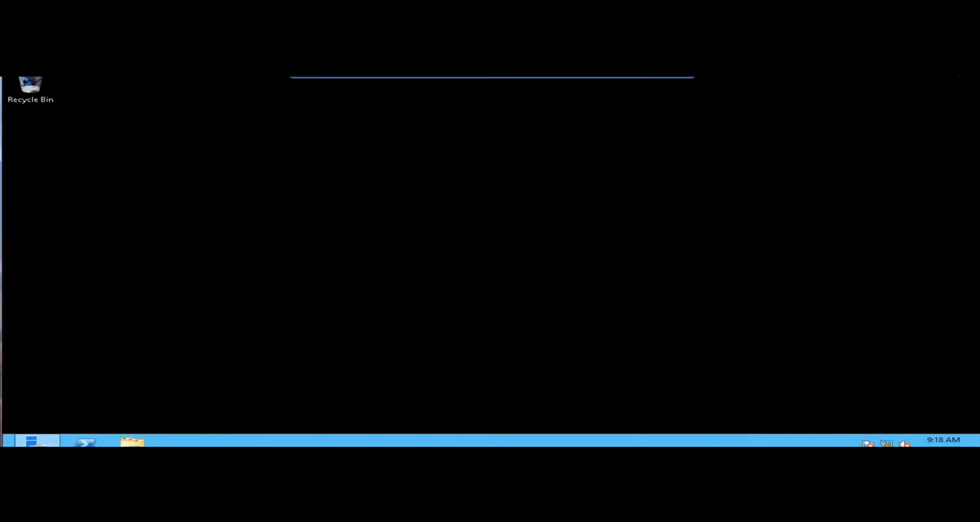
Launch the Microsoft Management Console (mmc) and allow it to make changes to the computer.
click(35, 440)
text(mmc)
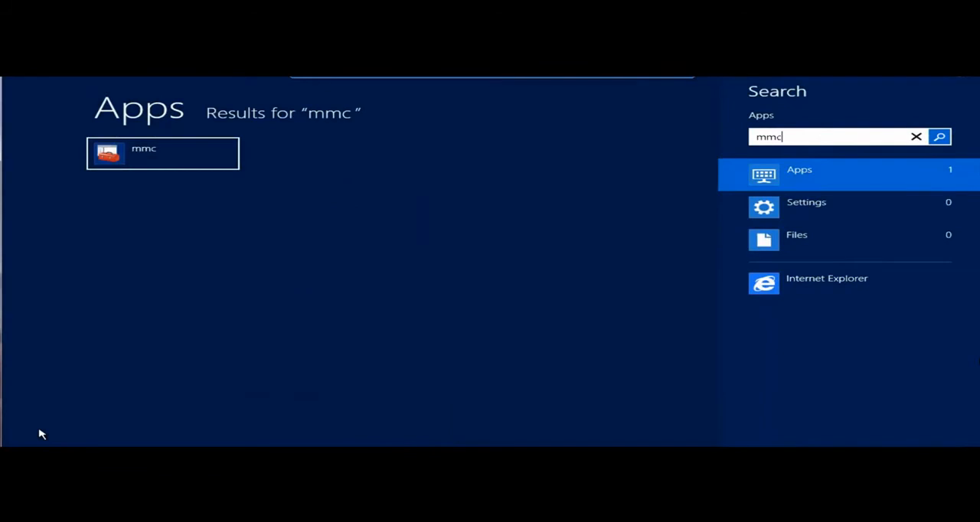
key(Return)
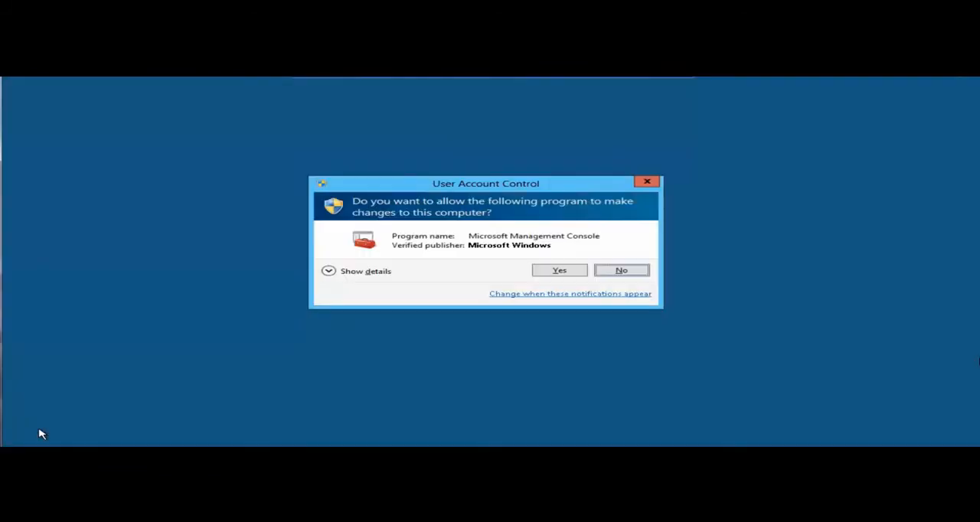
click(559, 273)
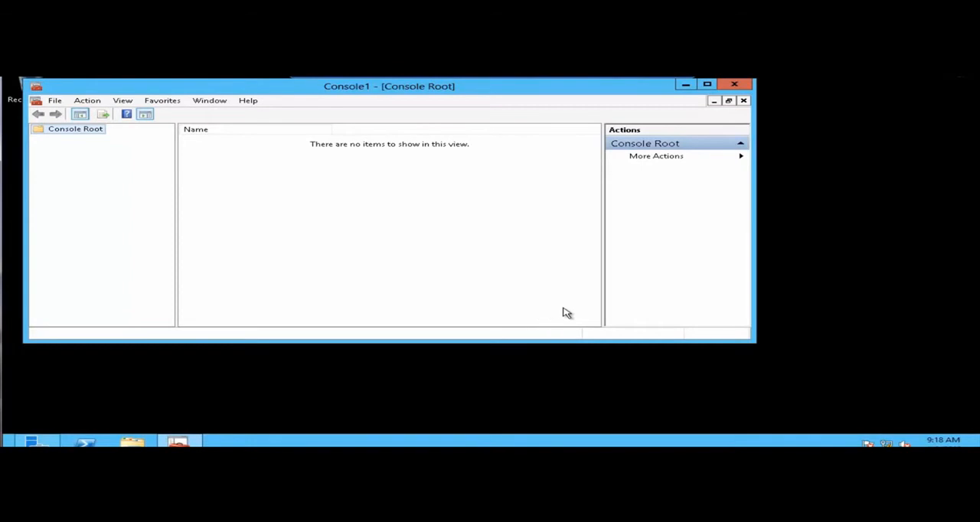
Add the Certificates snap-in to the console for the computer account on the local computer.
click(55, 101)
click(79, 167)
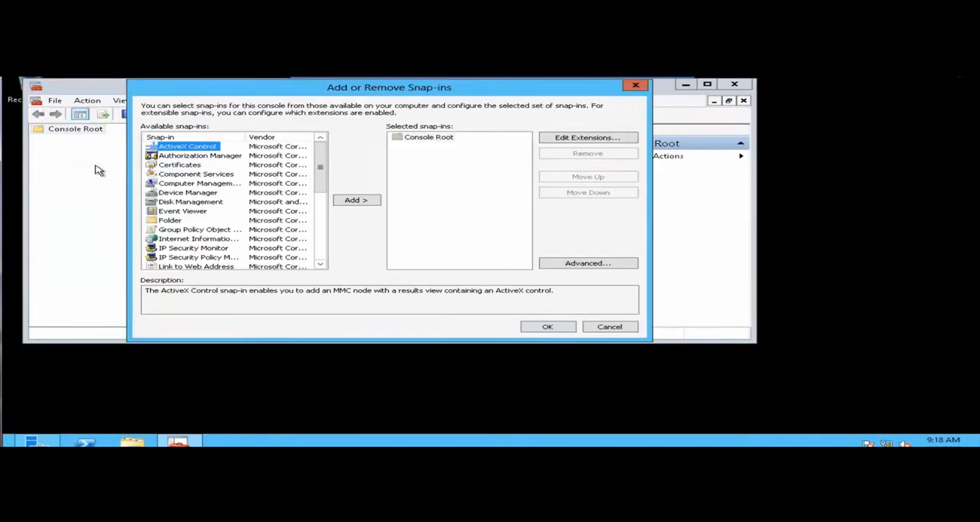
click(181, 166)
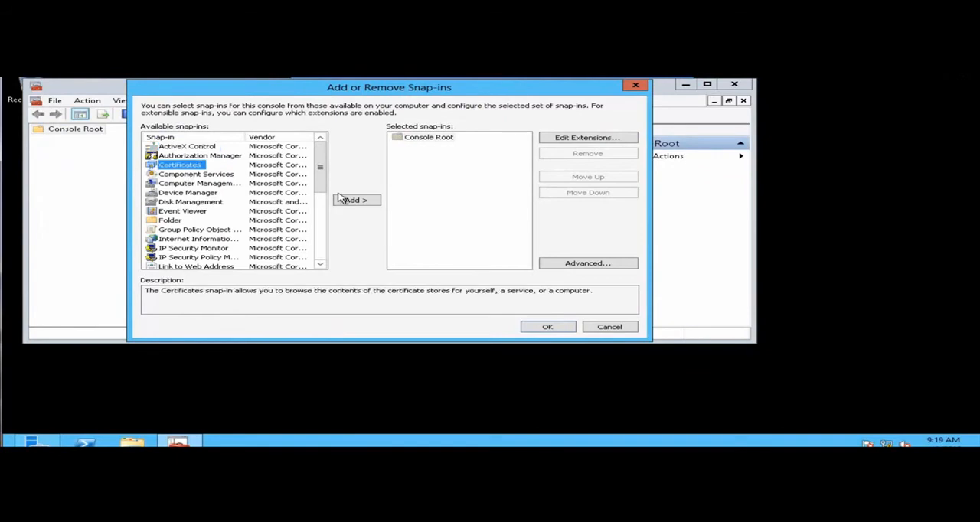
click(351, 202)
click(200, 157)
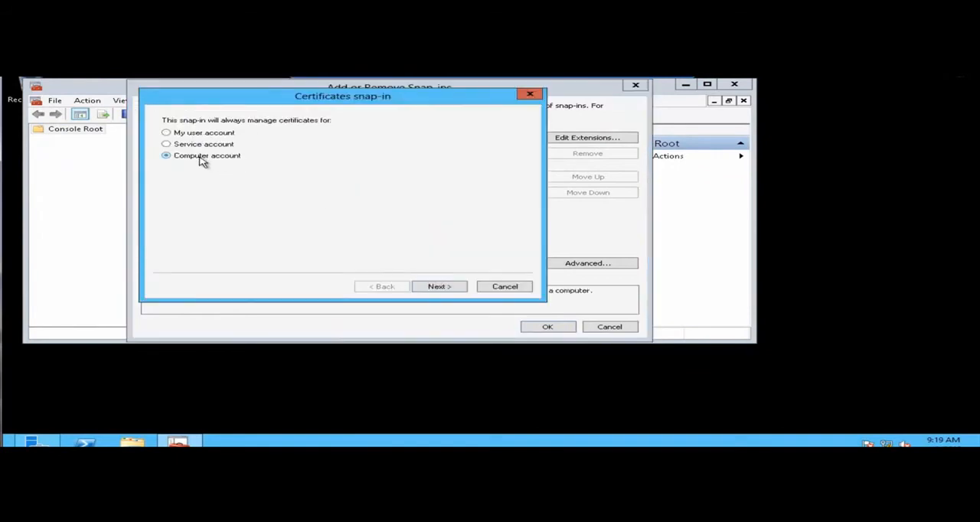
click(435, 286)
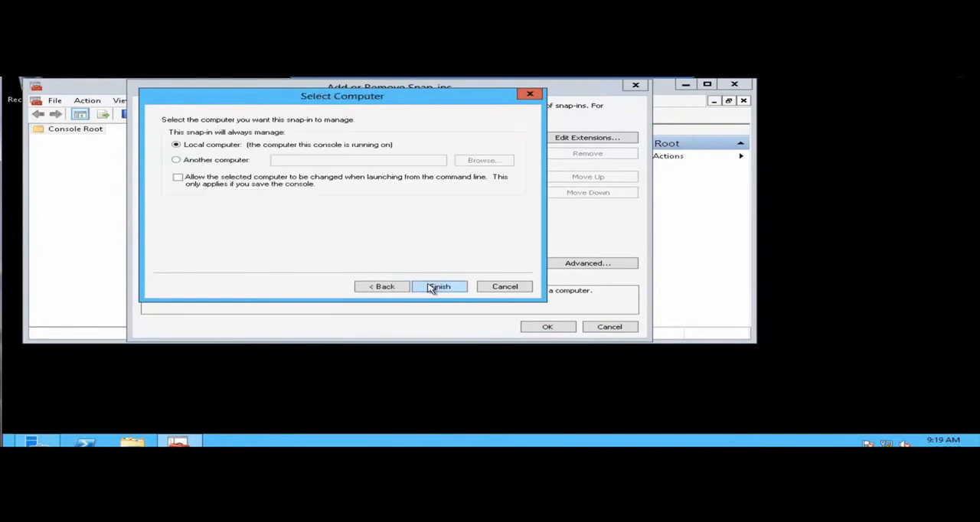
click(435, 287)
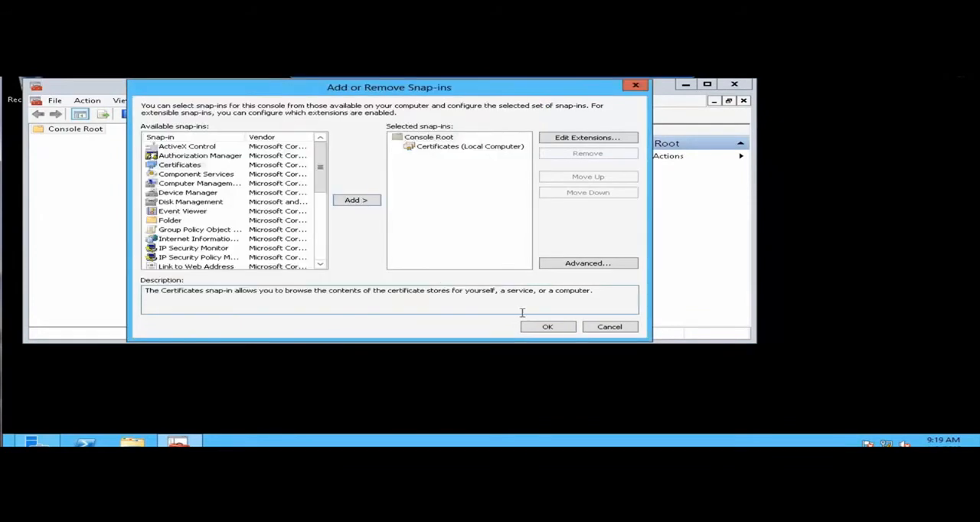
click(564, 328)
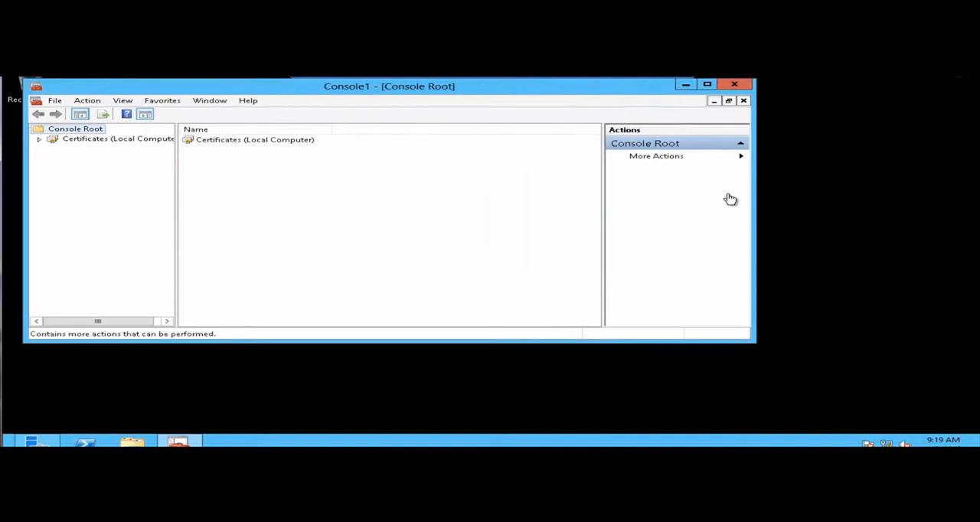
Enlarge the console window and open the Certificates folder in the local computer's Personal store.
drag(752, 344, 770, 411)
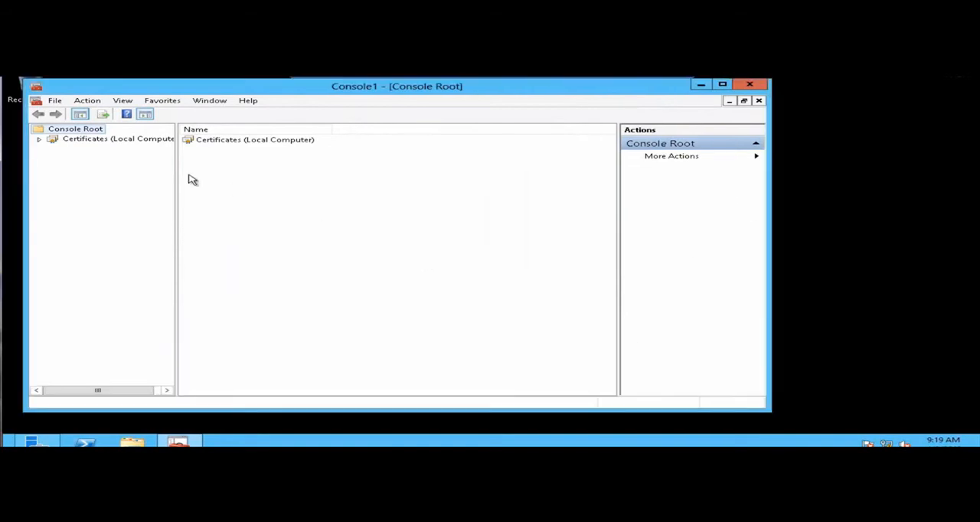
click(40, 140)
click(55, 149)
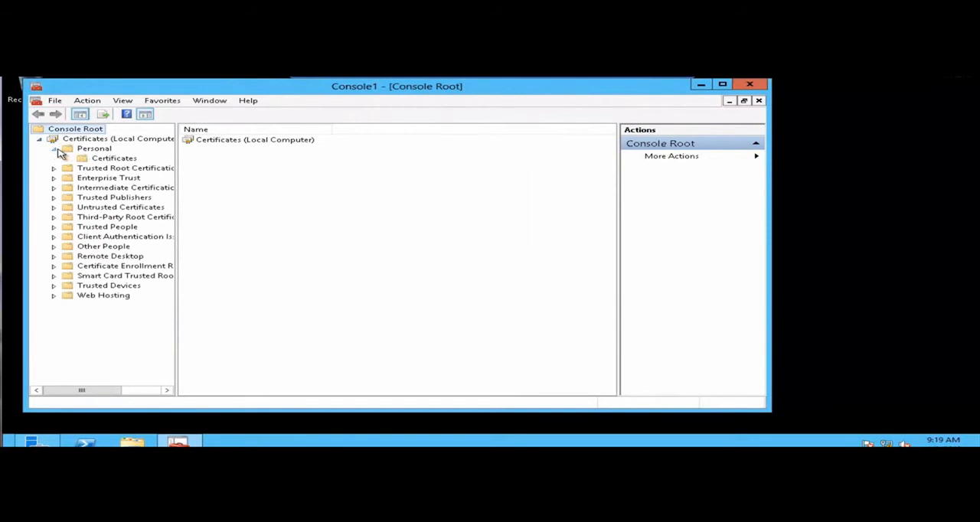
click(98, 160)
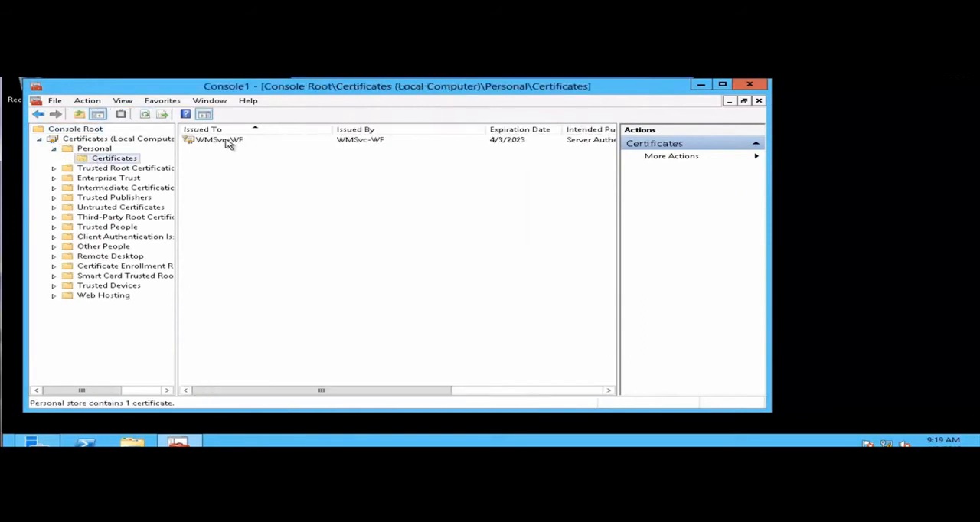
Request and enroll a Computer certificate in the Personal store through the Active Directory Enrollment Policy, then minimize the console.
right_click(119, 160)
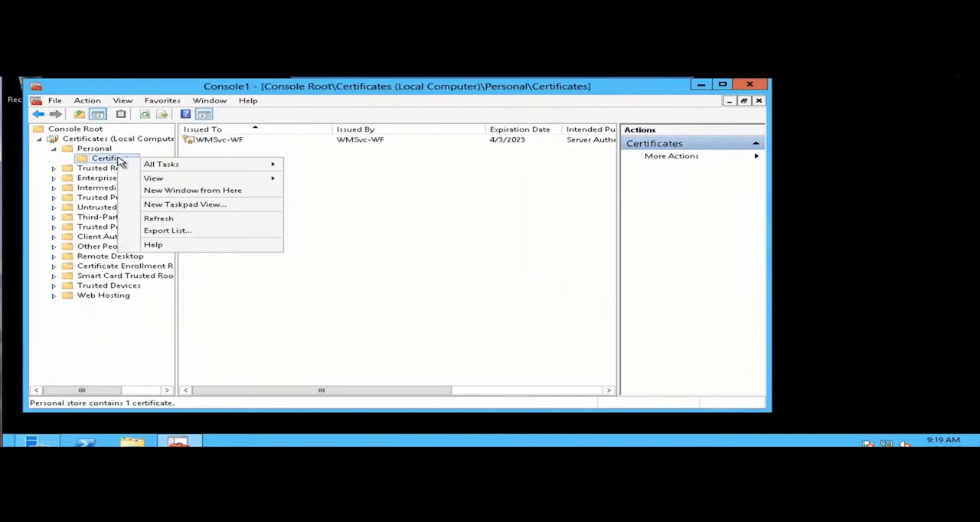
mouse_move(158, 165)
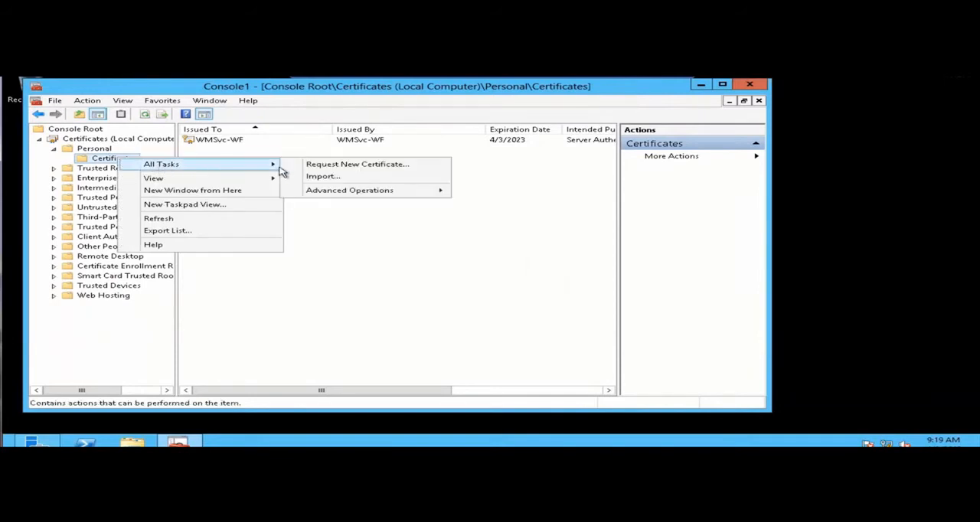
click(322, 169)
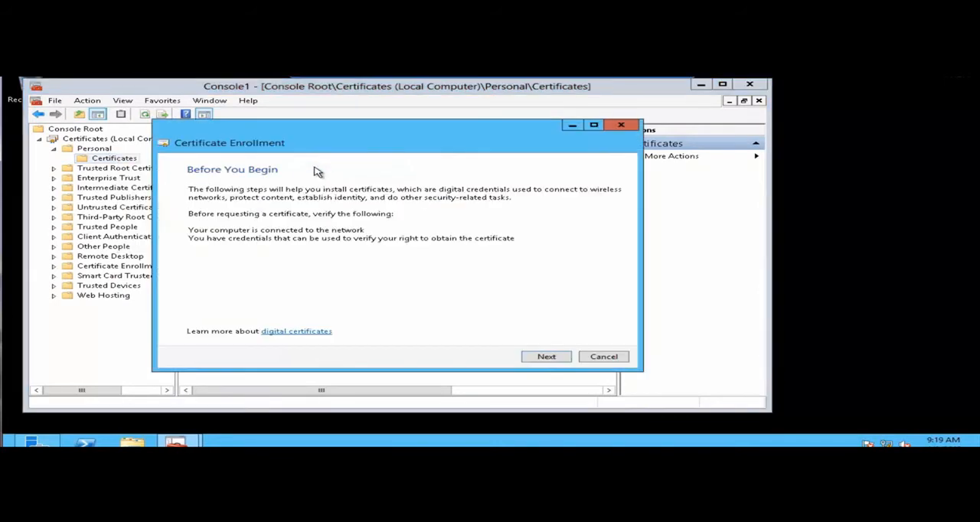
click(567, 360)
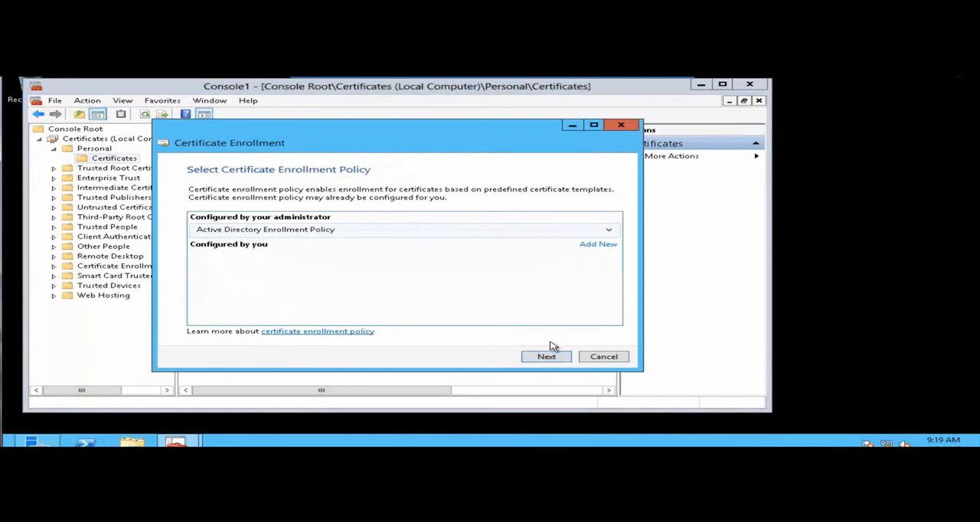
click(555, 360)
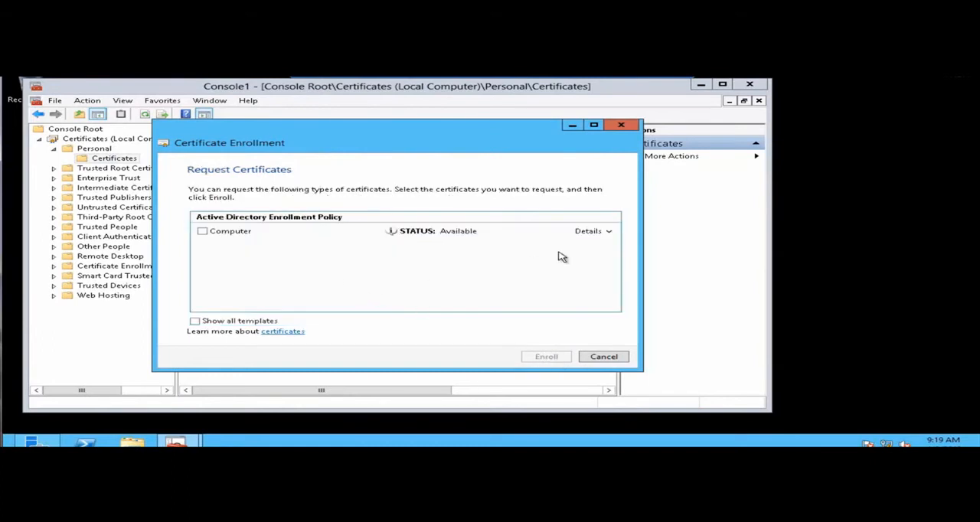
click(609, 232)
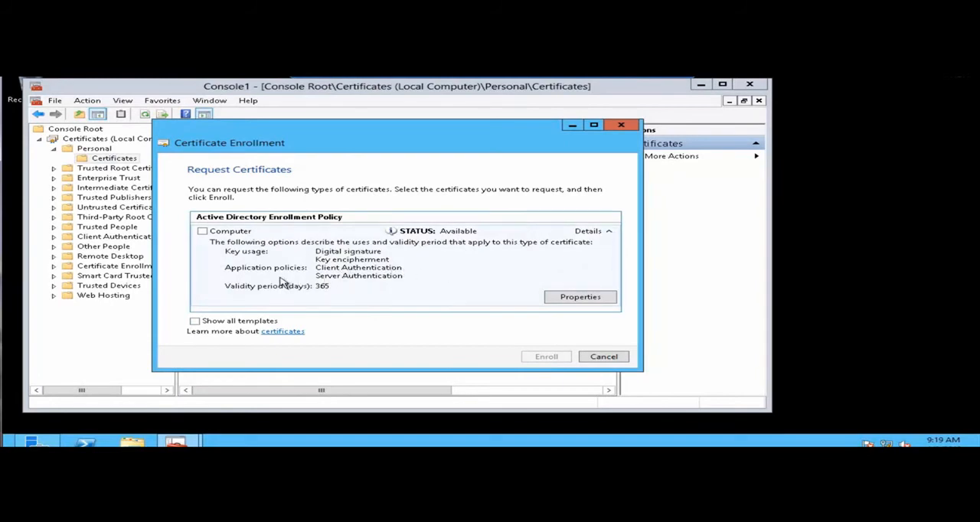
click(203, 232)
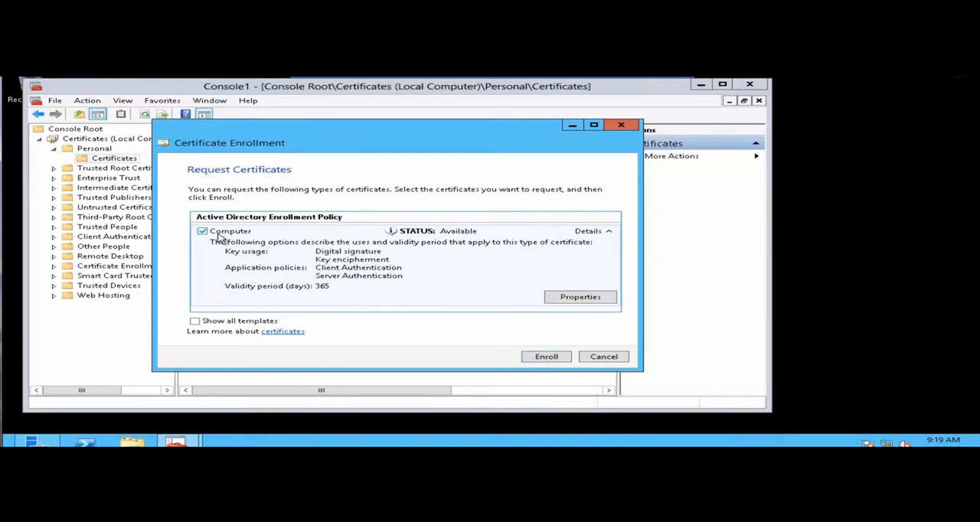
click(546, 358)
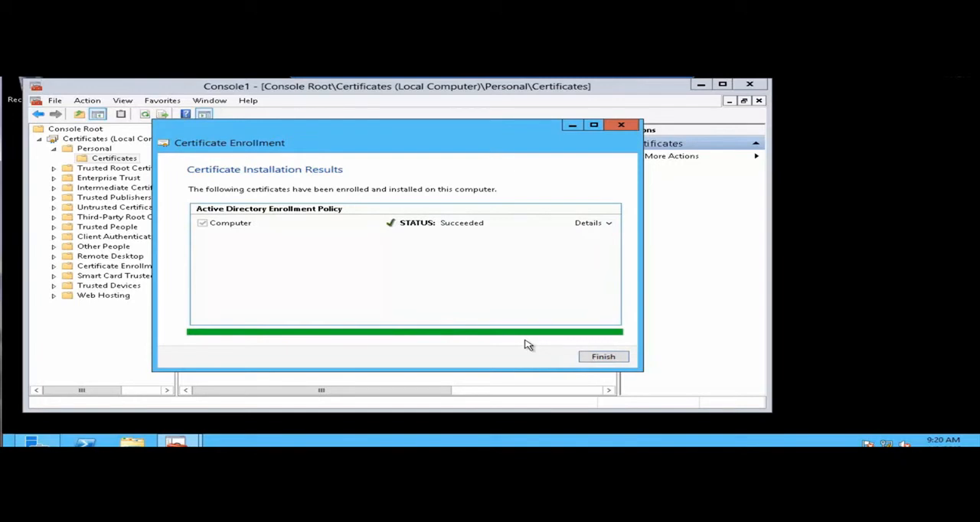
click(603, 359)
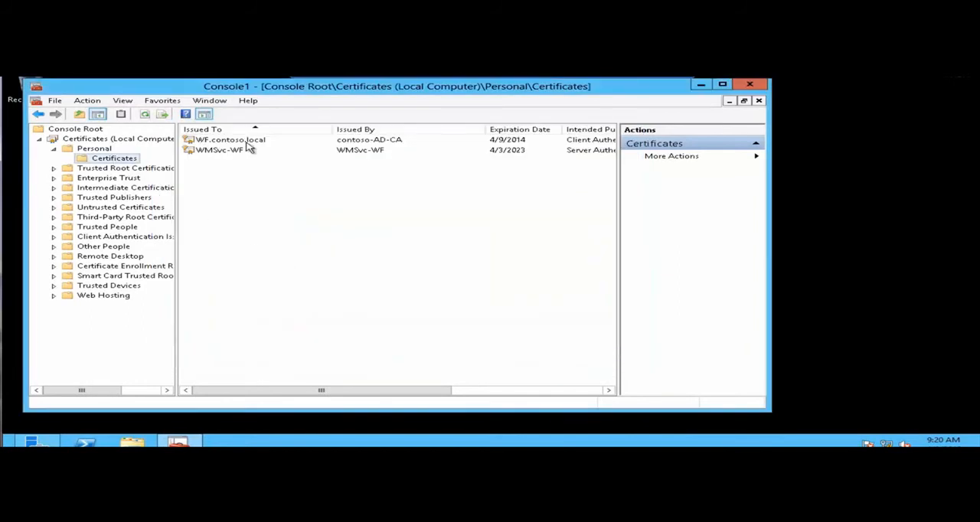
click(702, 86)
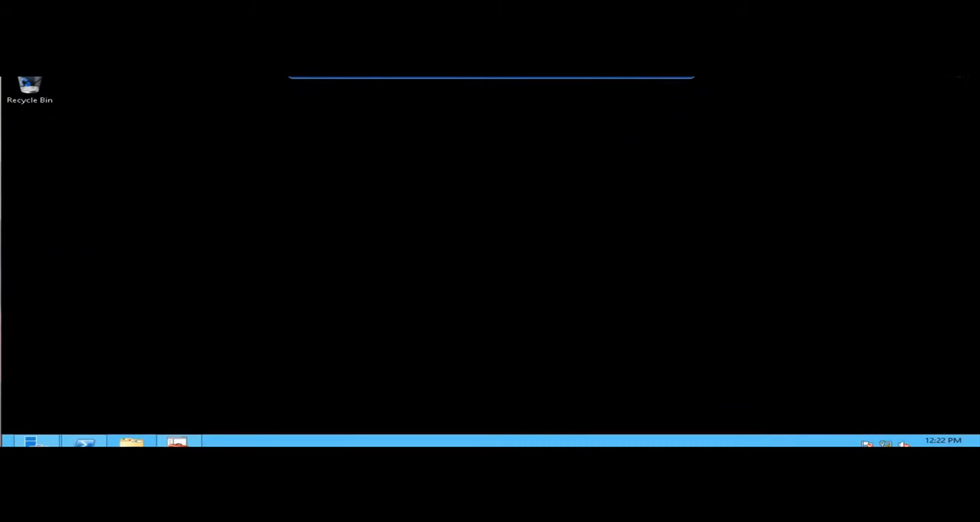
Launch the Workflow Manager Configuration Wizard, allow it to make changes, and choose to configure Workflow Manager with custom settings.
click(5, 443)
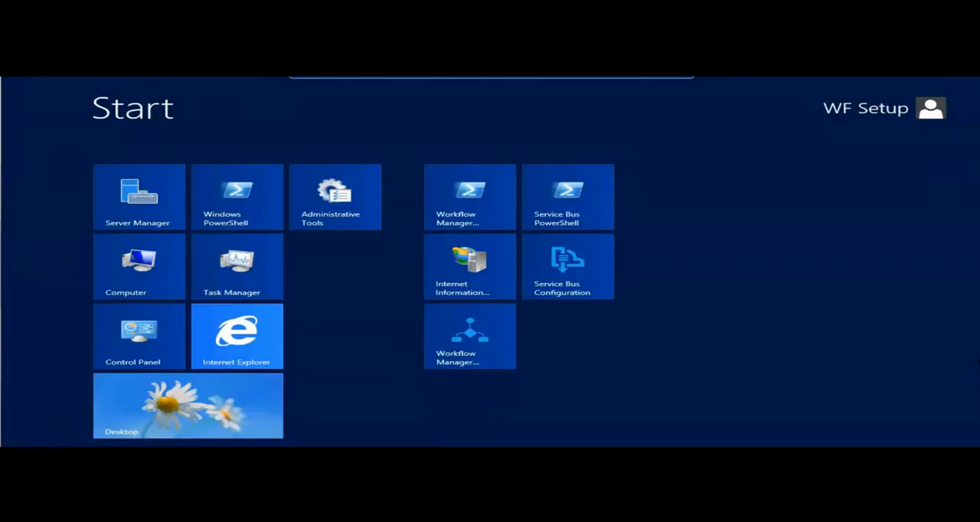
click(472, 343)
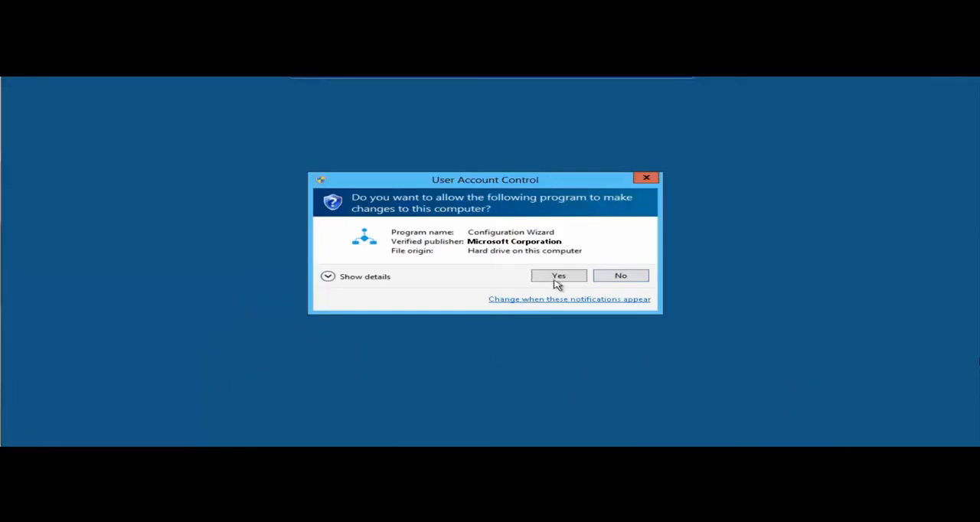
click(560, 277)
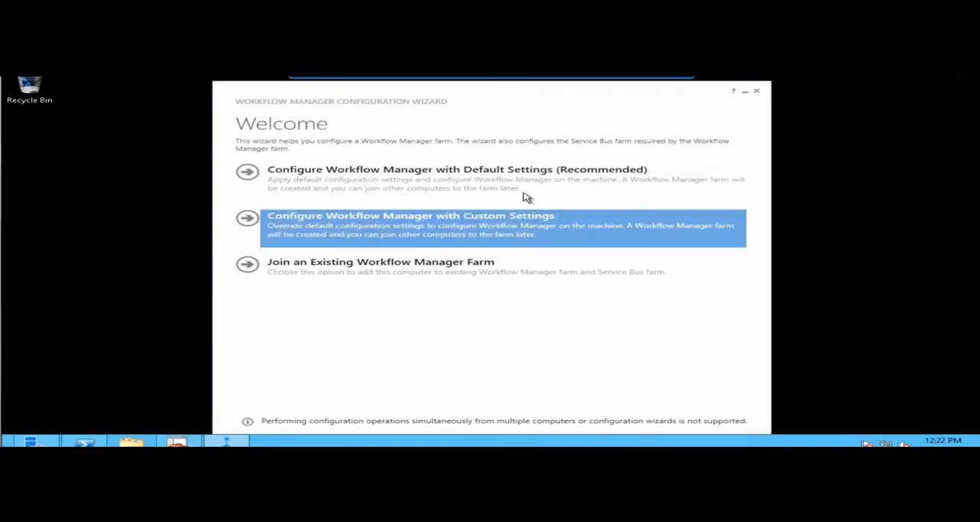
click(484, 235)
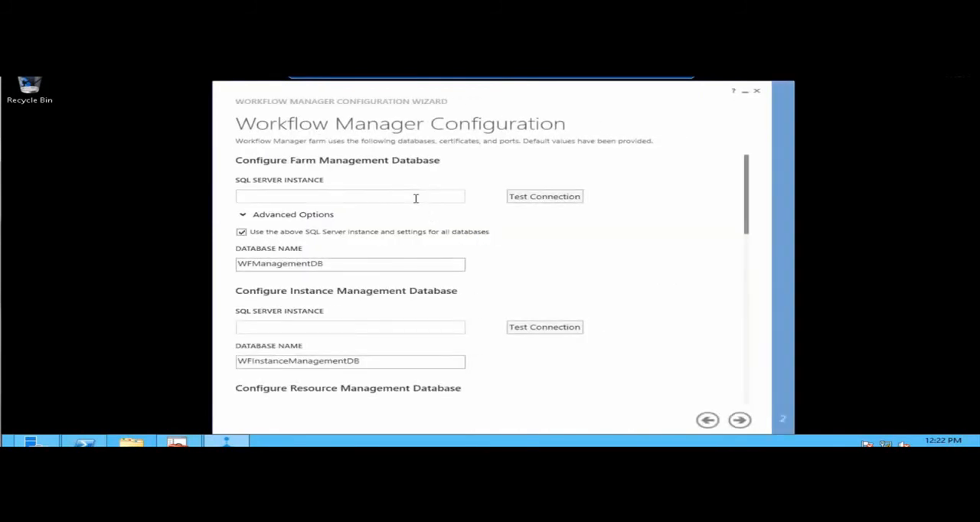
Set the farm management database's SQL Server instance to sql.contoso.local and expand its advanced options.
text(sql.contoso.local)
click(245, 218)
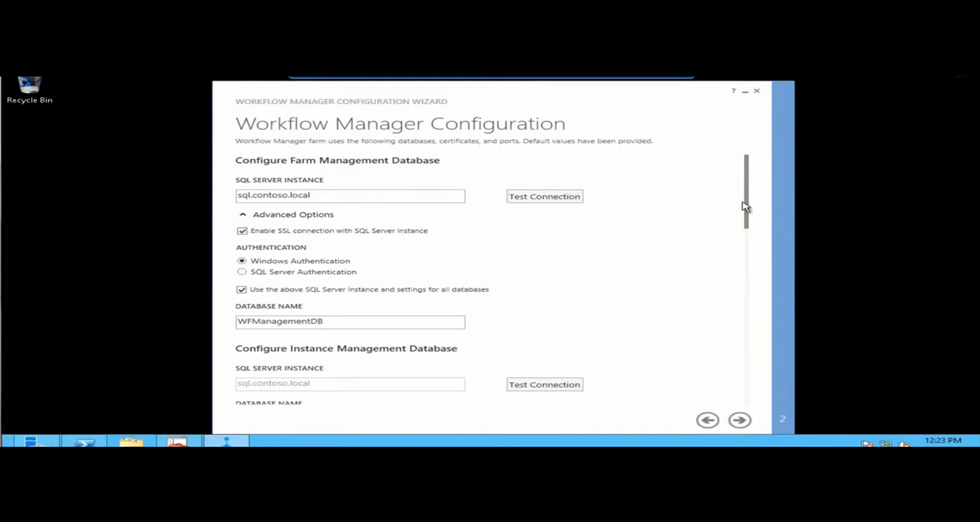
Set the Workflow Manager service account's user ID to wfservice@CONTOSO and enter the account password.
drag(746, 208, 723, 326)
click(273, 204)
key(BackSpace)
key(BackSpace)
key(BackSpace)
text(rvice@CONTOSO)
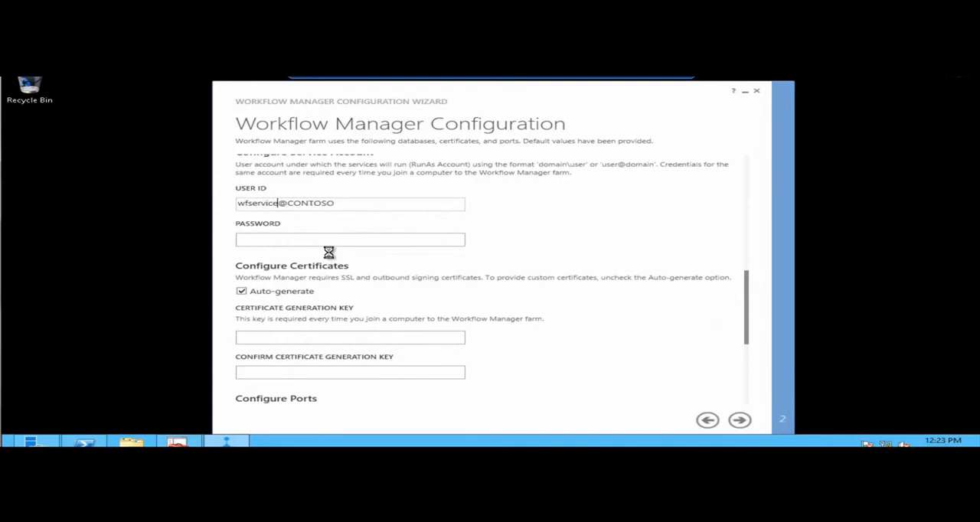
key(Tab)
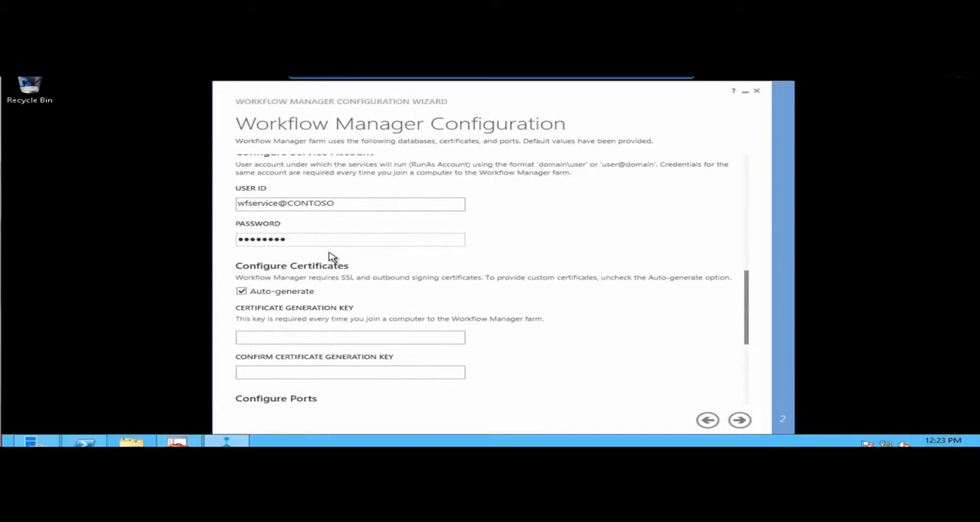
Turn off certificate auto-generation for Workflow Manager and select WF.contoso.local as the services SSL certificate.
click(242, 294)
drag(751, 291, 750, 325)
click(415, 242)
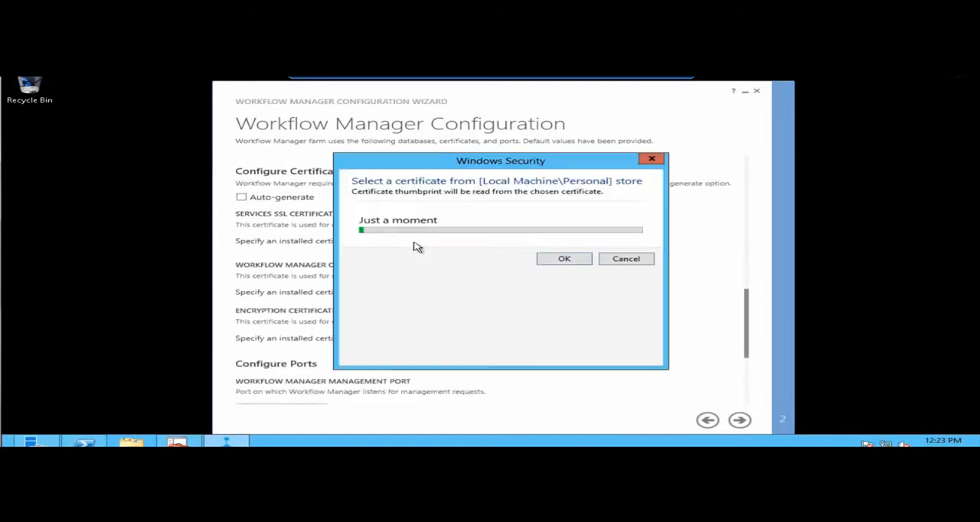
click(462, 311)
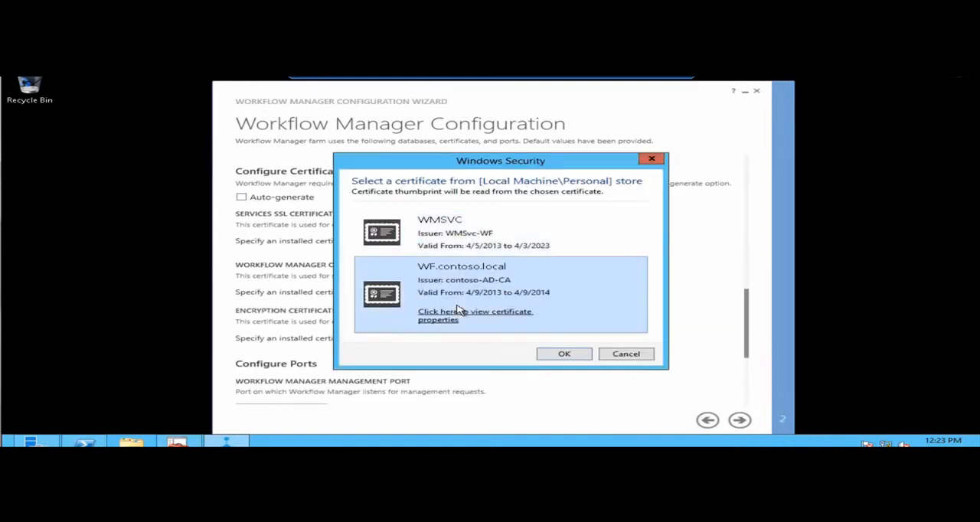
click(565, 355)
Select the WF.contoso.local certificate for both Workflow Manager outbound signing and encryption.
click(412, 297)
click(467, 312)
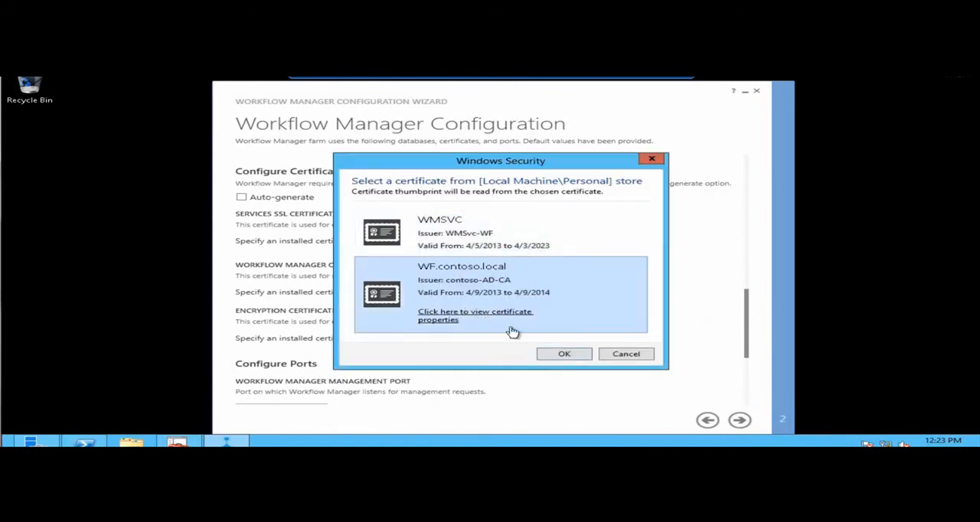
click(565, 354)
click(412, 339)
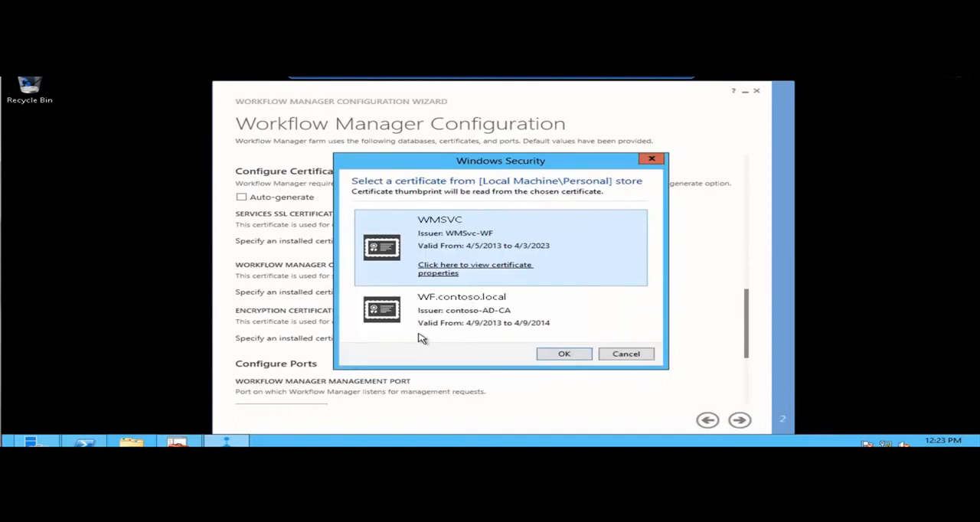
click(458, 320)
click(563, 354)
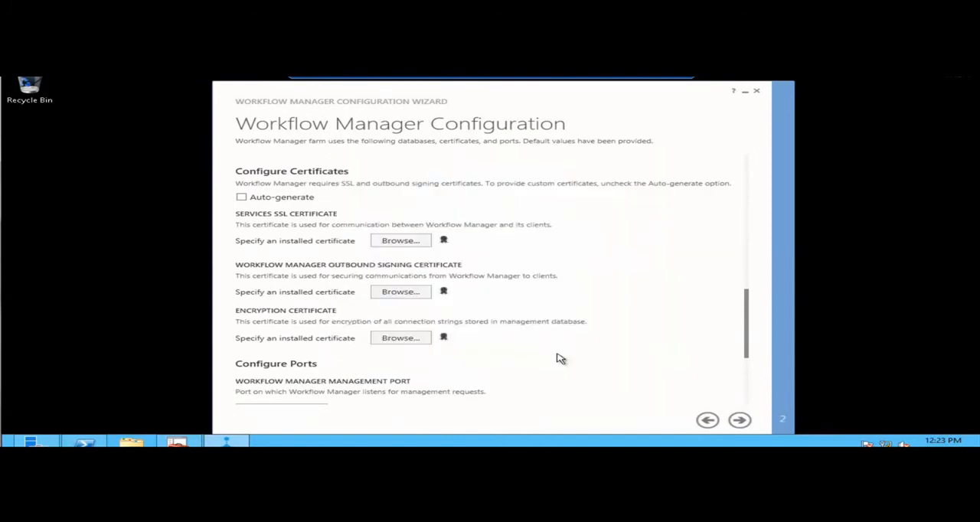
Set the Workflow Manager admin group to CONTOSO\WF Admins.
drag(749, 318, 735, 376)
drag(385, 399, 223, 401)
text(cONTOSO)
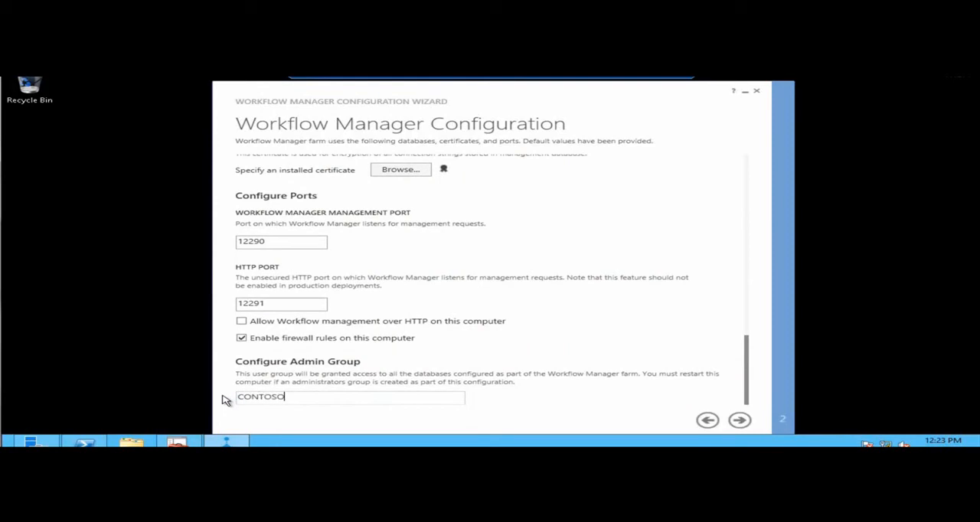
text(\WF Admins)
Test the Workflow Manager farm management database's SQL Server connection and proceed to the Service Bus configuration.
scroll(744, 360, up, 2)
scroll(747, 344, up, 10)
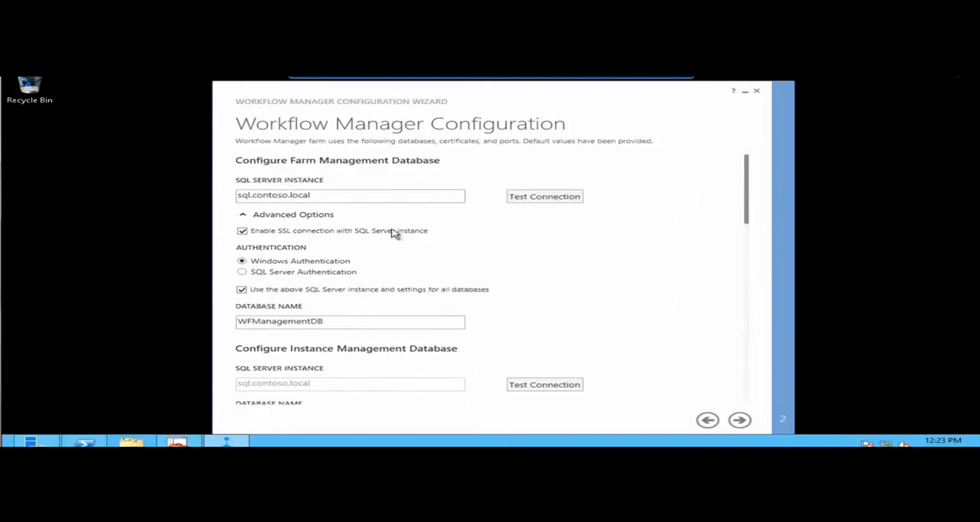
click(533, 199)
click(739, 420)
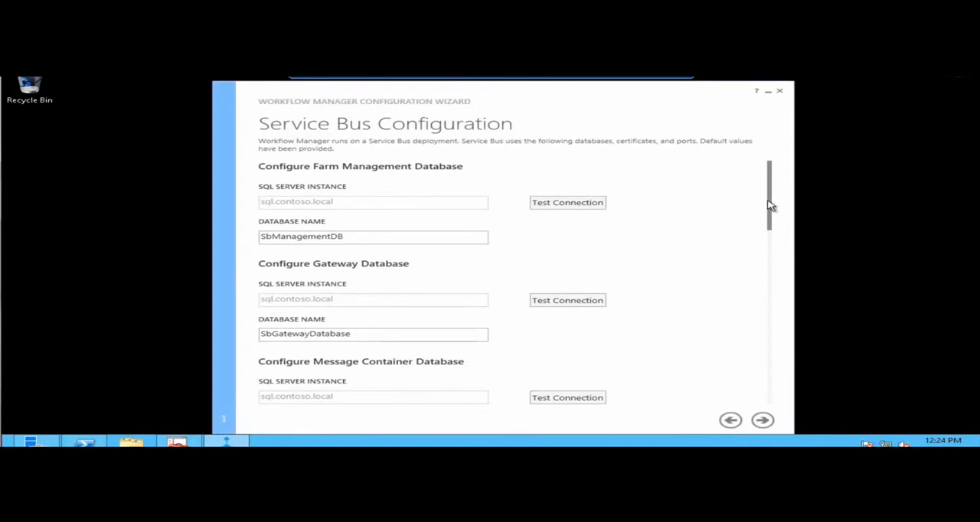
Use the same service account credentials as Workflow Manager for Service Bus and turn off its certificate auto-generation.
drag(770, 213, 723, 283)
click(266, 241)
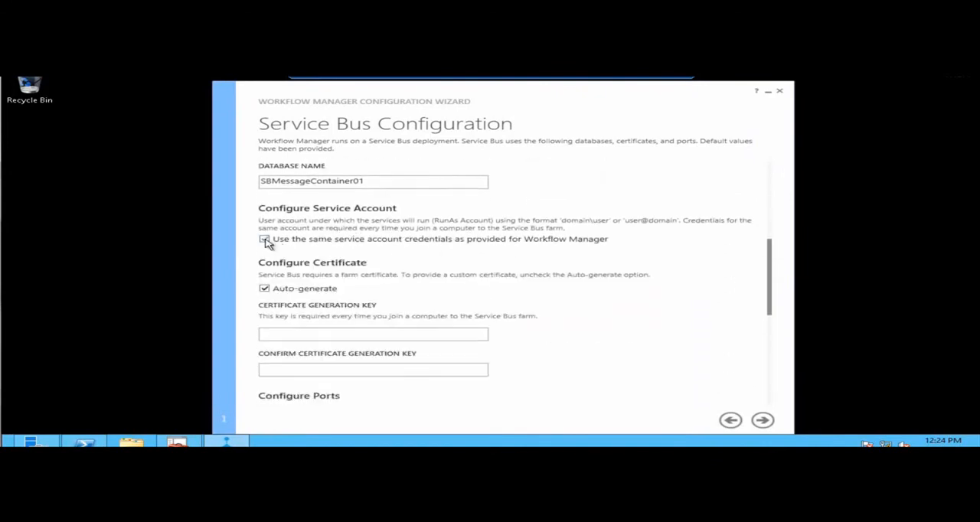
click(266, 290)
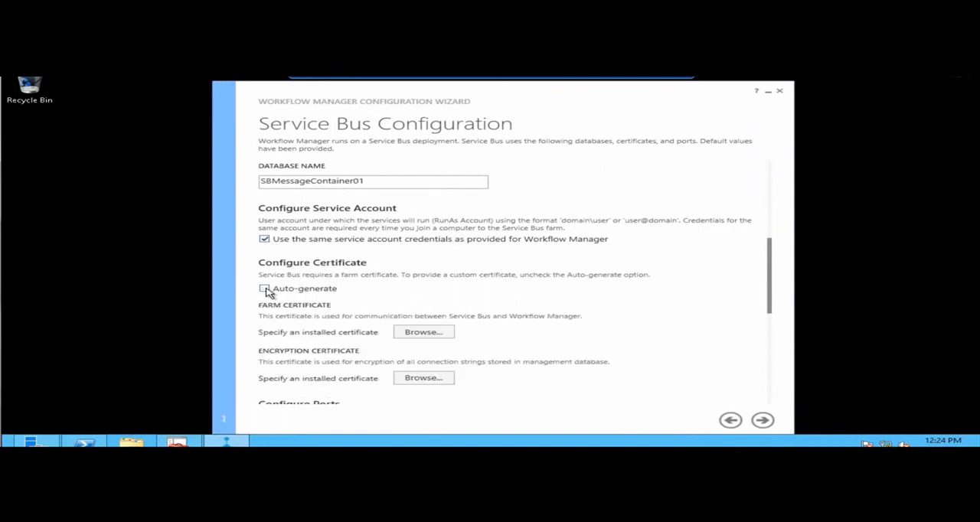
Select WF.contoso.local as both the farm certificate and the encryption certificate for Service Bus.
click(416, 333)
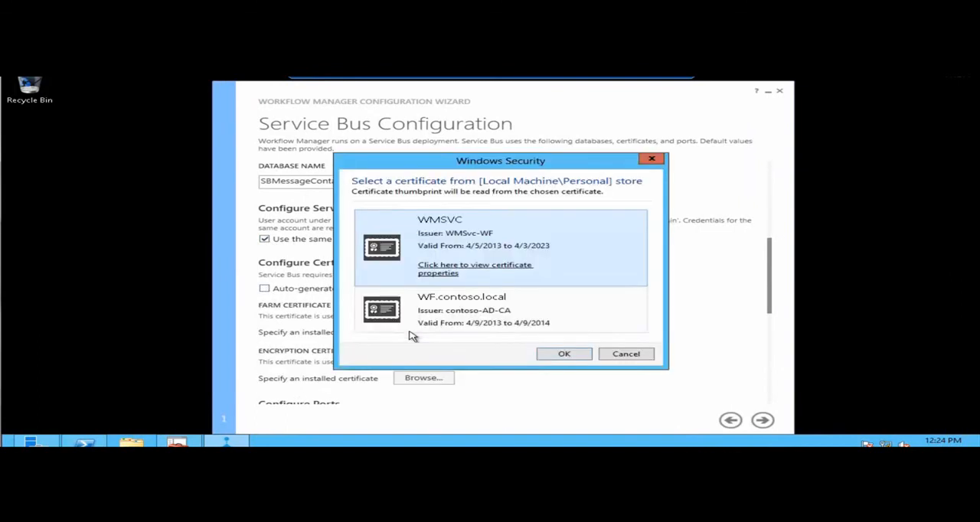
click(483, 306)
click(564, 353)
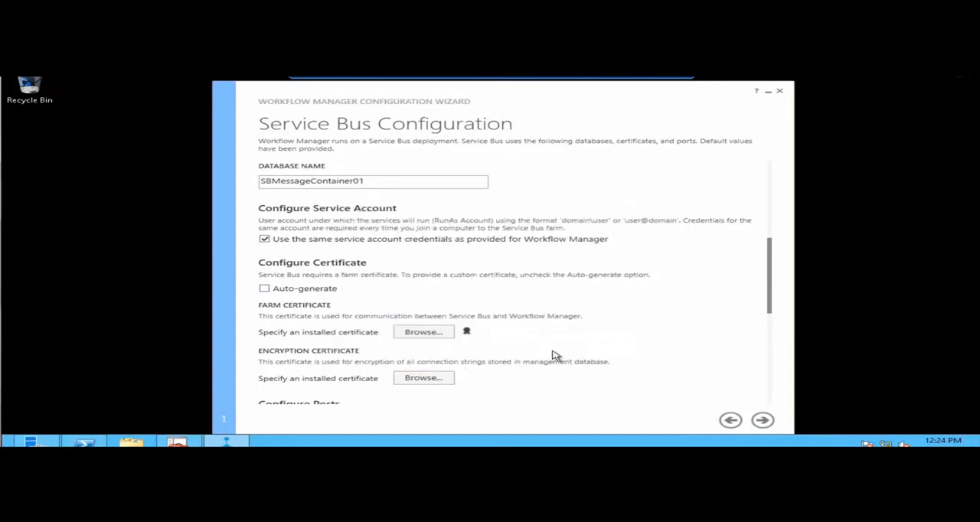
click(438, 379)
click(498, 319)
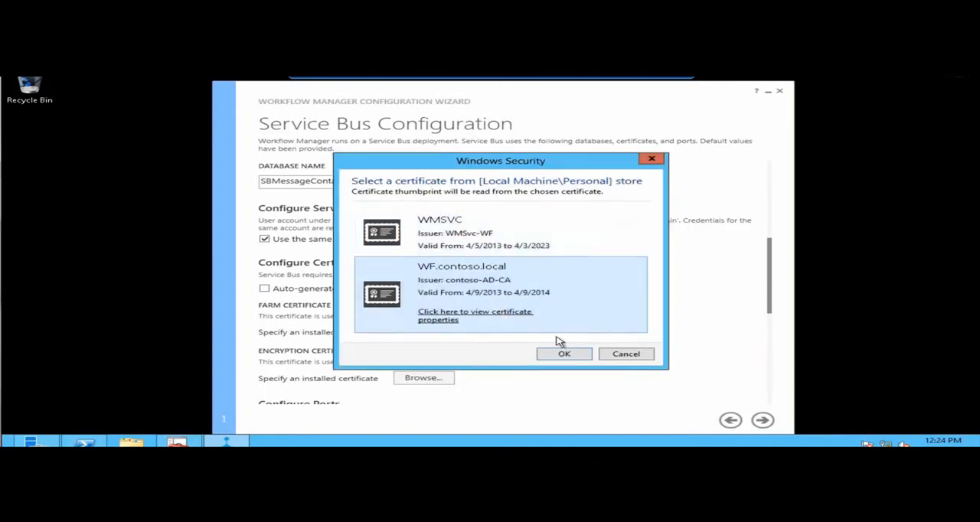
click(564, 354)
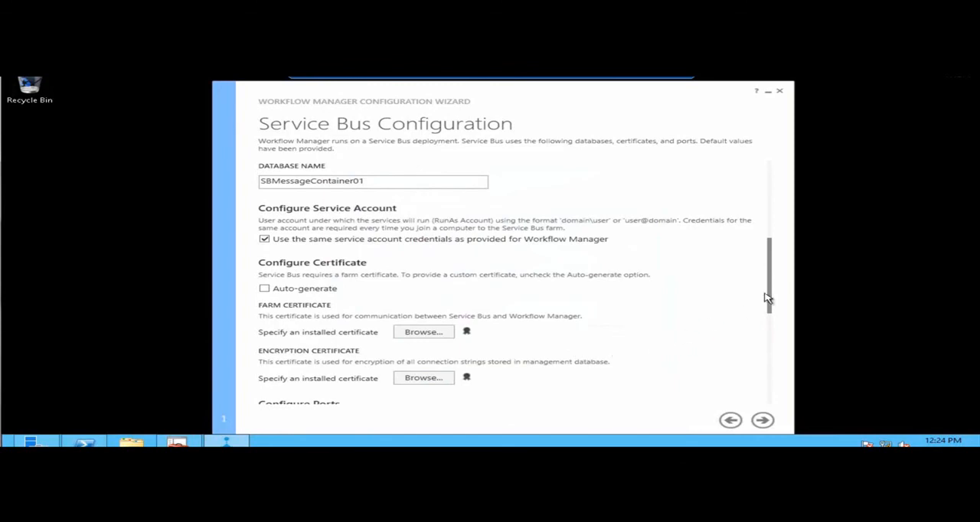
Replace the Service Bus admin group with CONTOSO\WF Admins.
drag(772, 297, 759, 394)
click(443, 395)
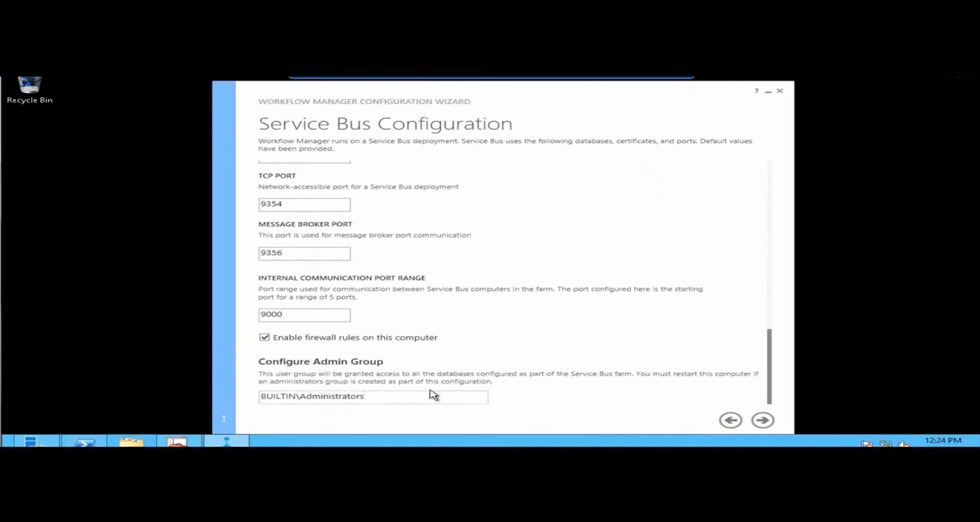
drag(401, 398, 247, 397)
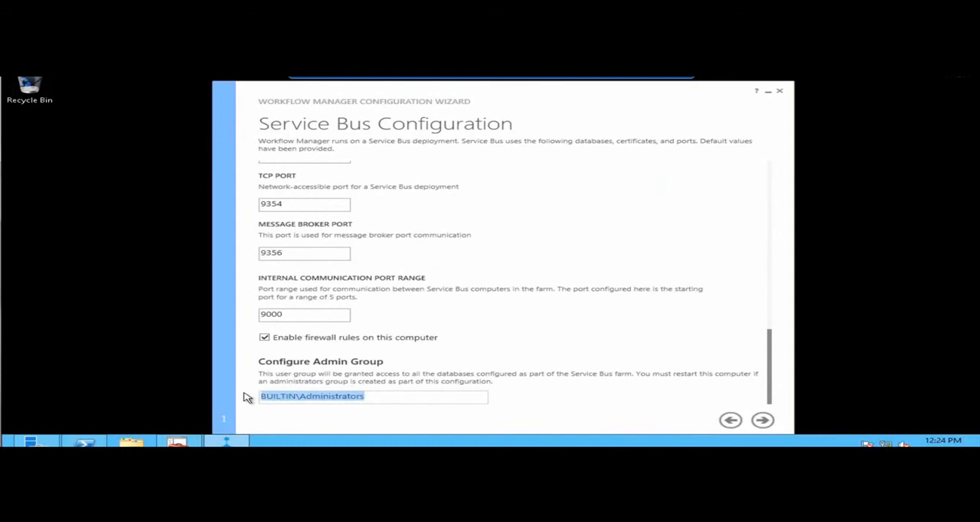
key(BackSpace)
text(CONTOSO\WF Admins)
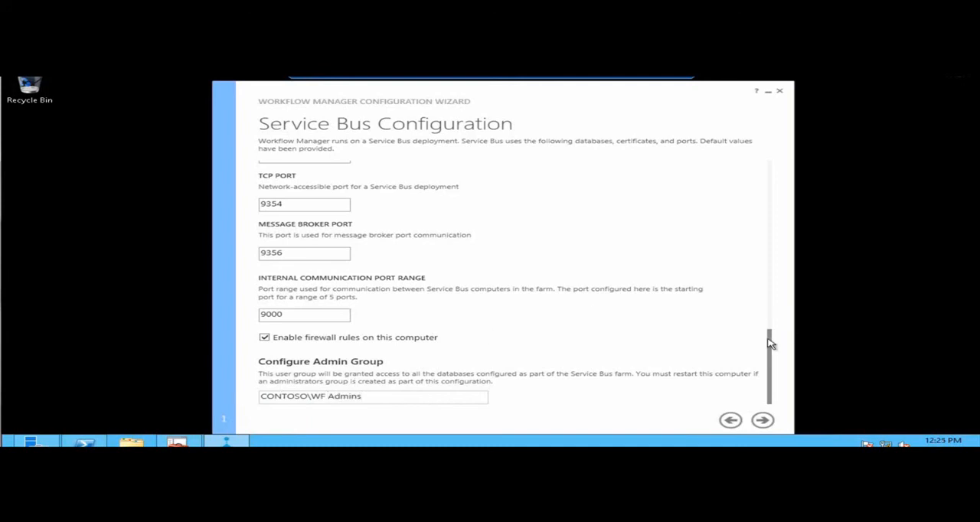
Test the SQL Server connection of the Service Bus farm management database.
scroll(772, 322, up, 2)
drag(776, 301, 764, 162)
click(586, 202)
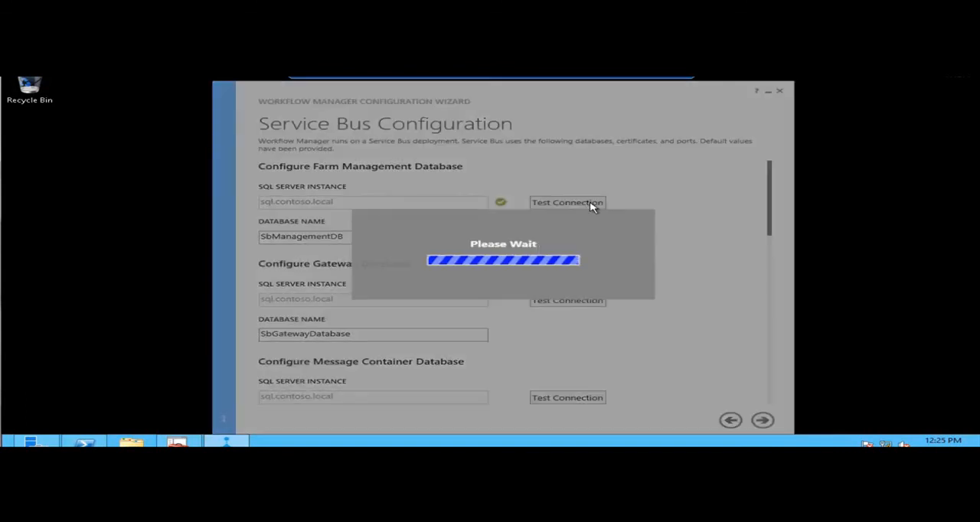
Test the SQL Server connections of the Service Bus gateway database and the message container database.
click(573, 300)
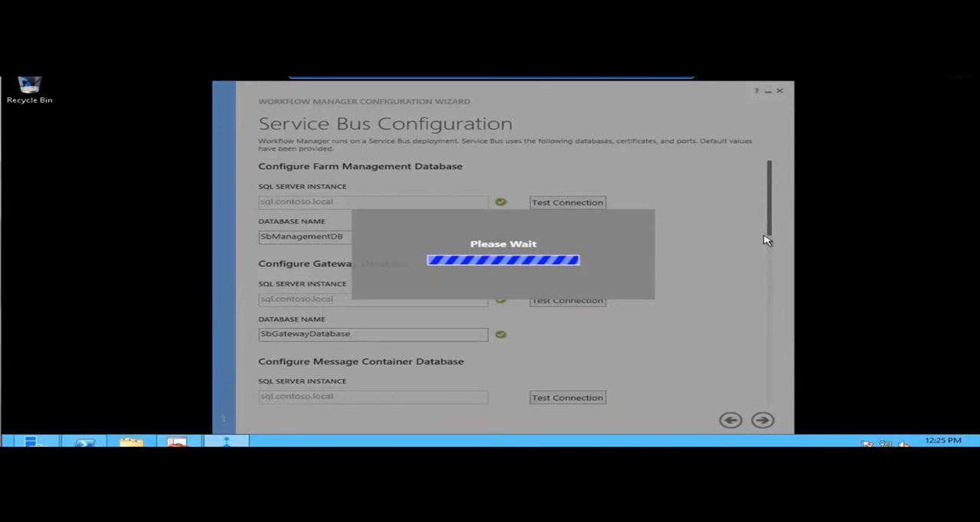
drag(771, 233, 763, 265)
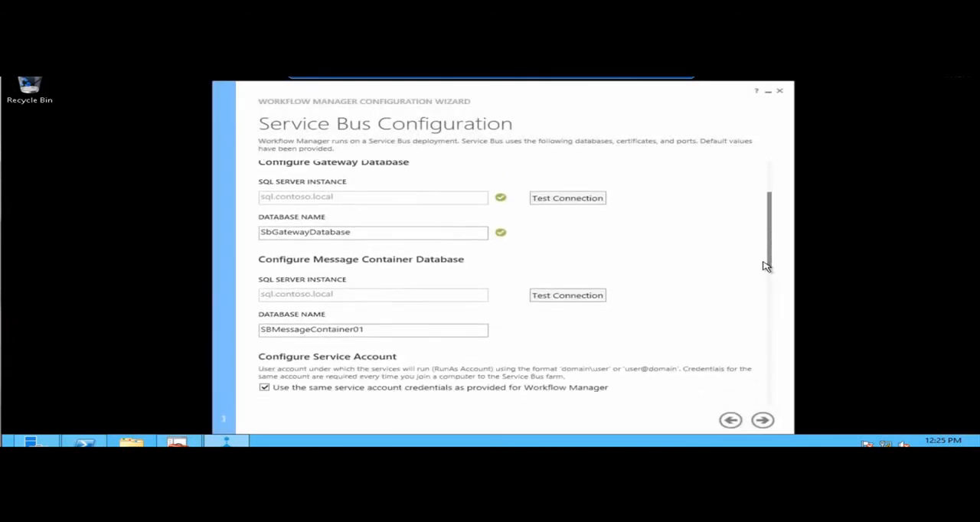
click(580, 291)
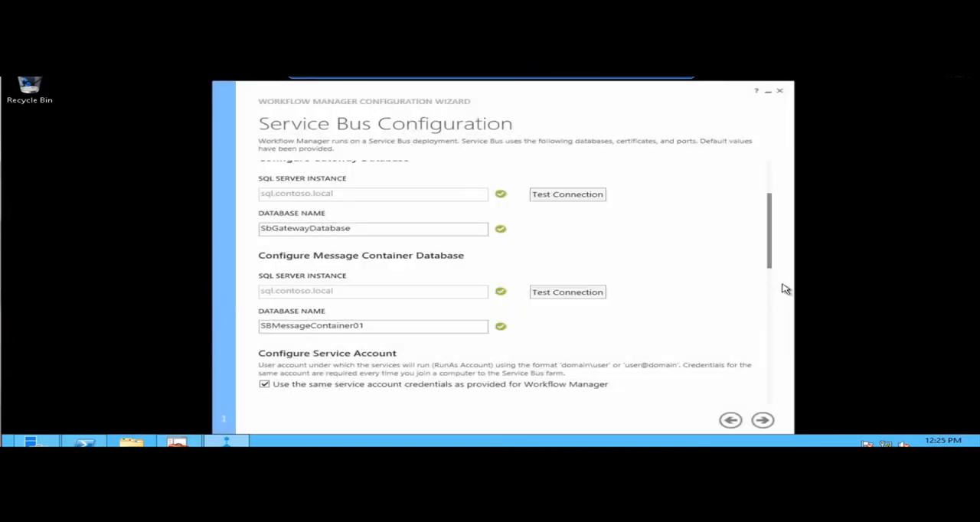
Continue to the configuration summary, review the Workflow Manager and Service Bus settings, and apply the configuration.
drag(772, 267, 765, 418)
click(763, 420)
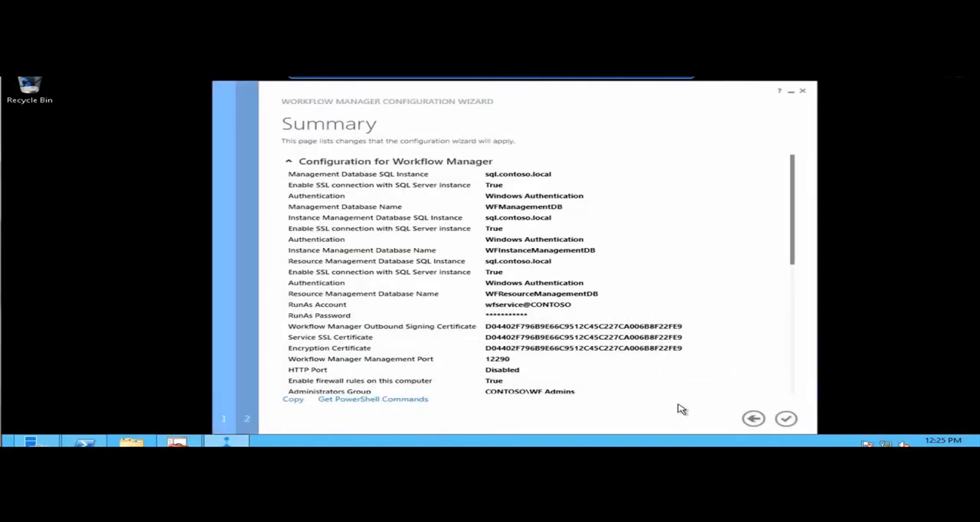
drag(794, 238, 781, 379)
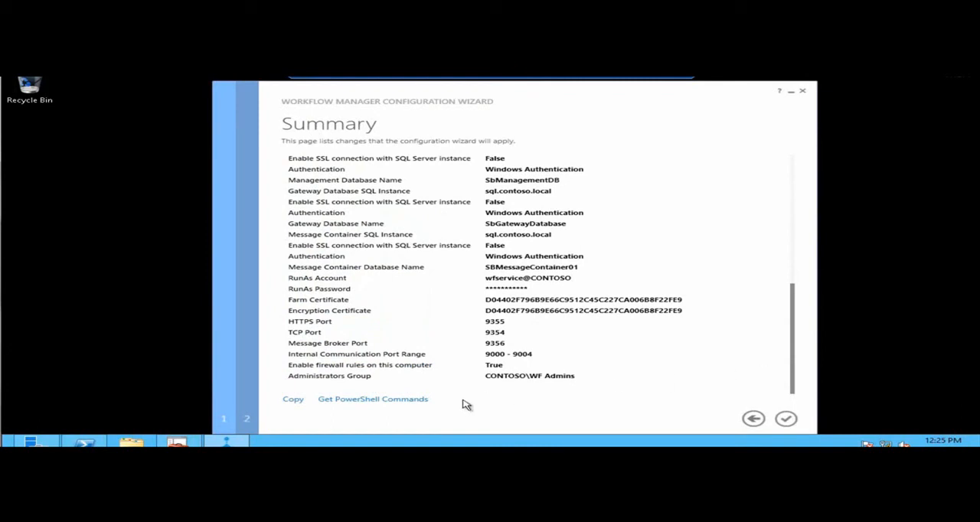
click(787, 420)
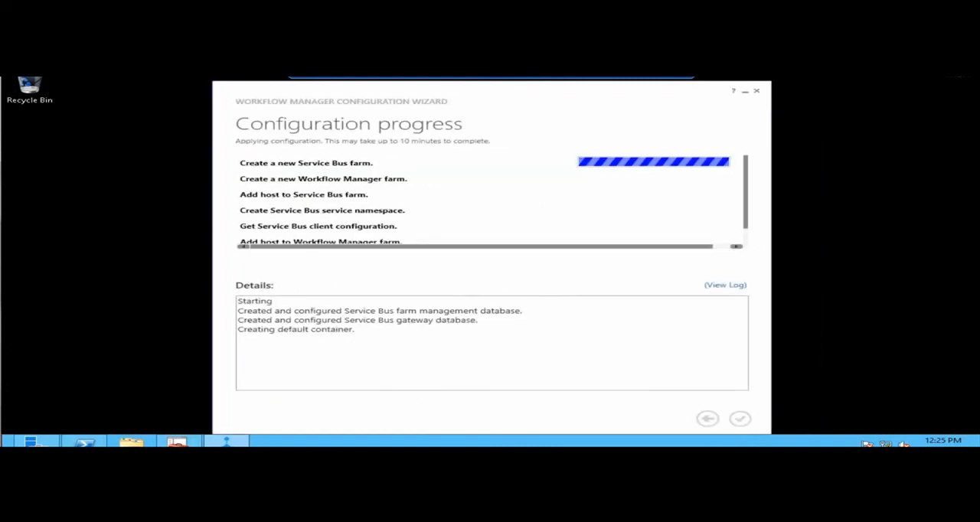